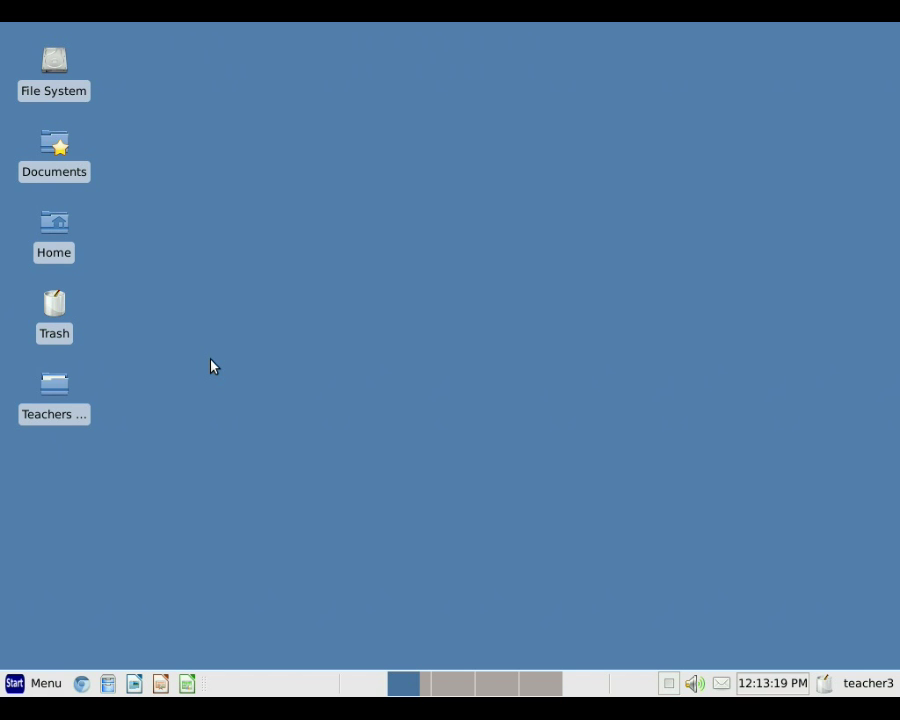
# - Launch the KmPlot function plotter from the Education applications
pyautogui.click(37, 686)
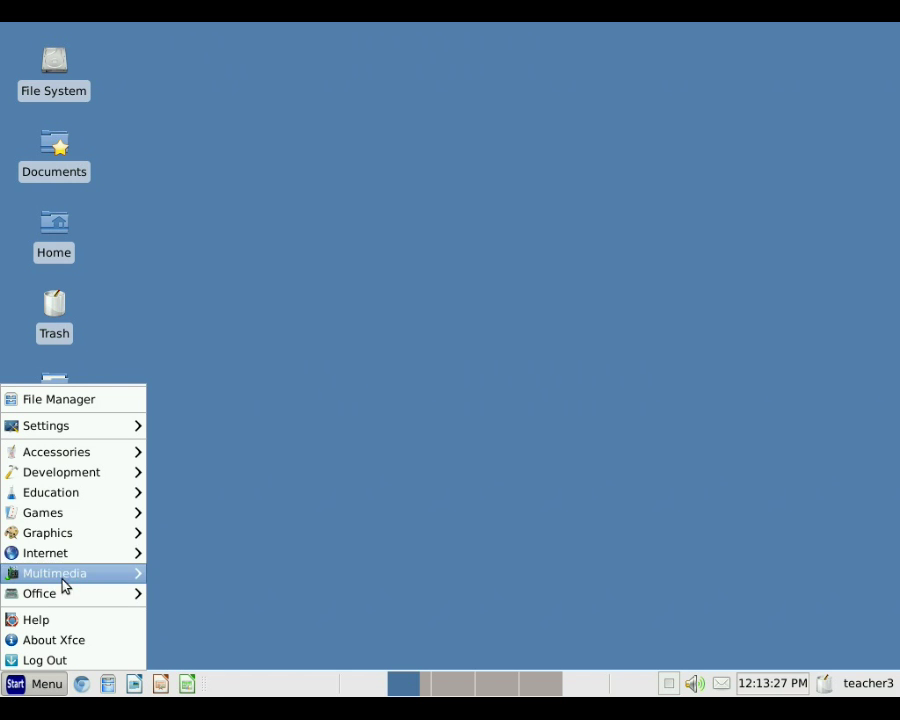
pyautogui.moveTo(90, 497)
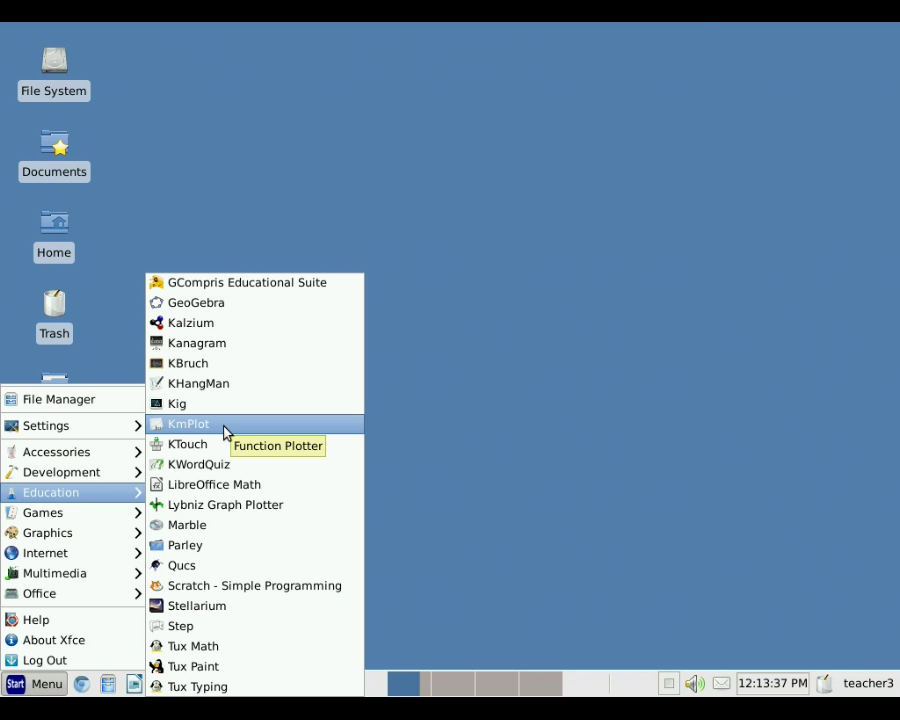
pyautogui.click(226, 432)
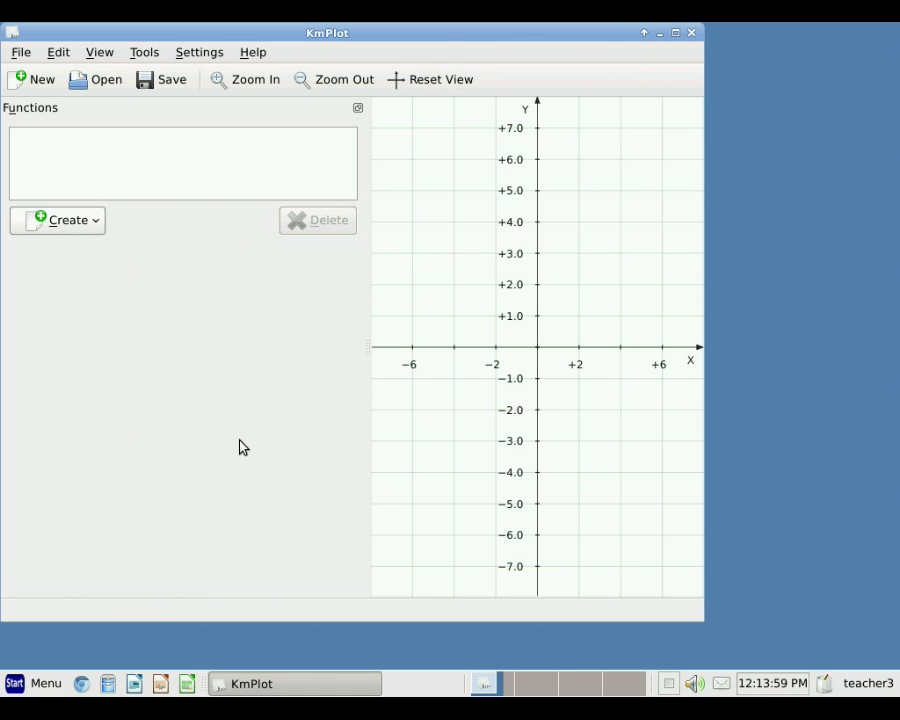
# - Create a Cartesian plot and define its function as f(x) = x^2
pyautogui.click(66, 222)
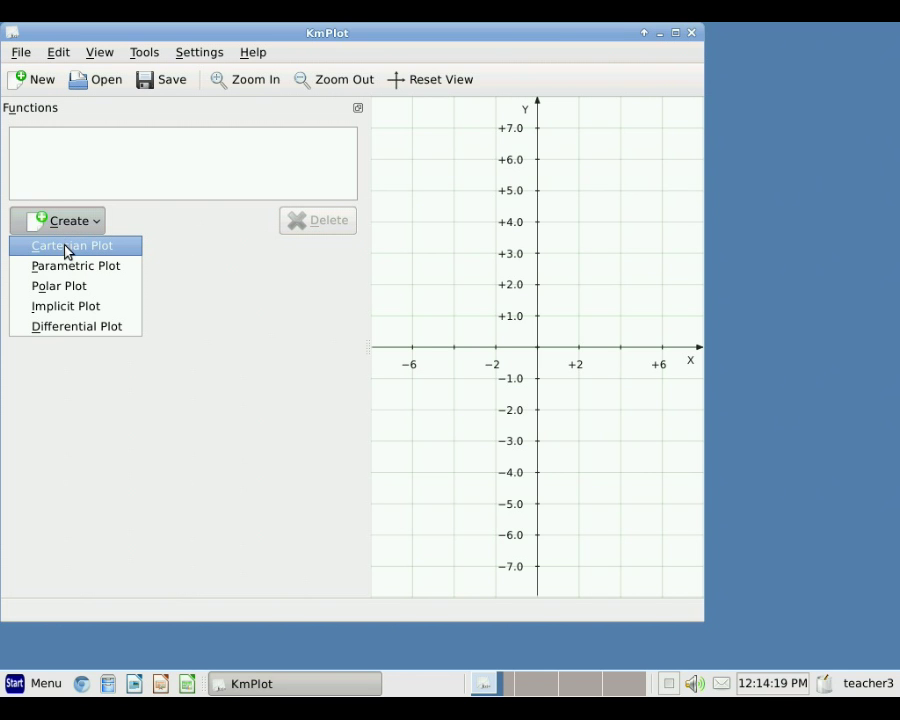
pyautogui.click(66, 246)
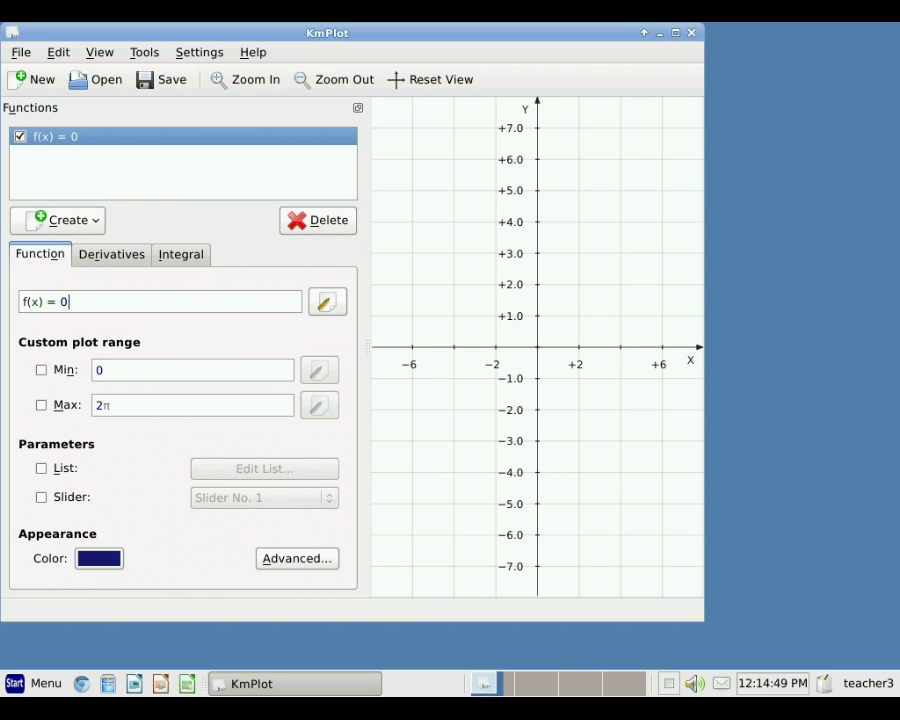
pyautogui.press('BackSpace')
pyautogui.write('x')
pyautogui.write('^2')
pyautogui.press('Return')
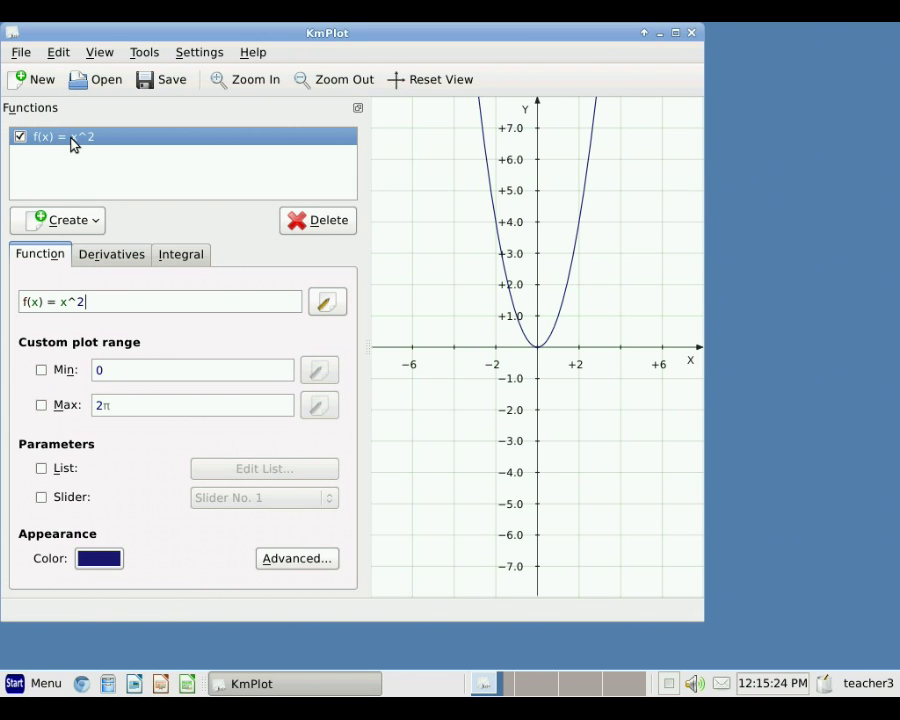
# - Add a second Cartesian plot with the function g(x) = cos(x)
pyautogui.click(60, 222)
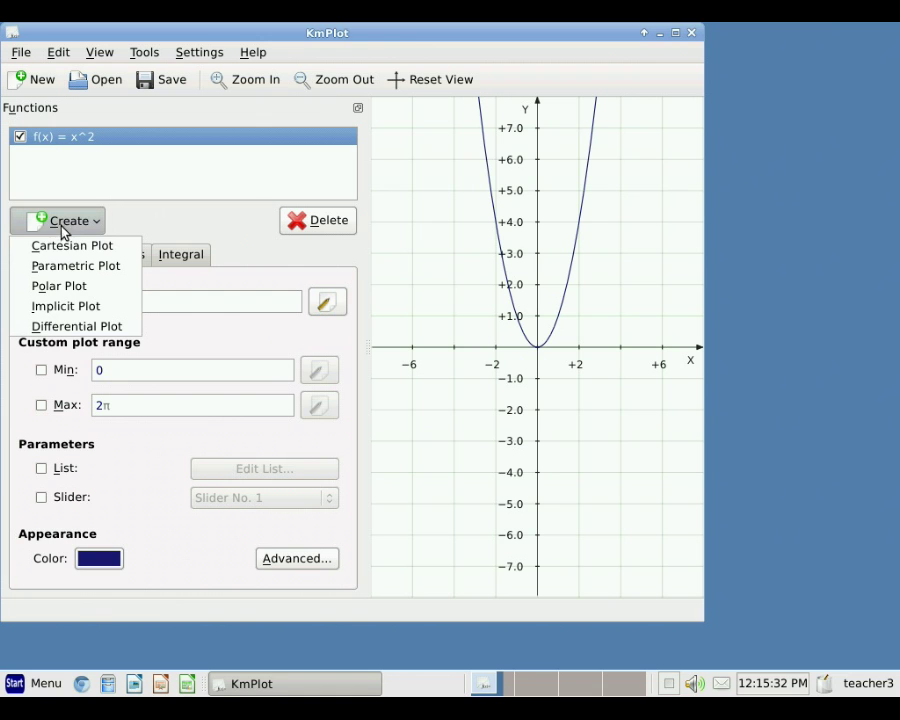
pyautogui.click(66, 245)
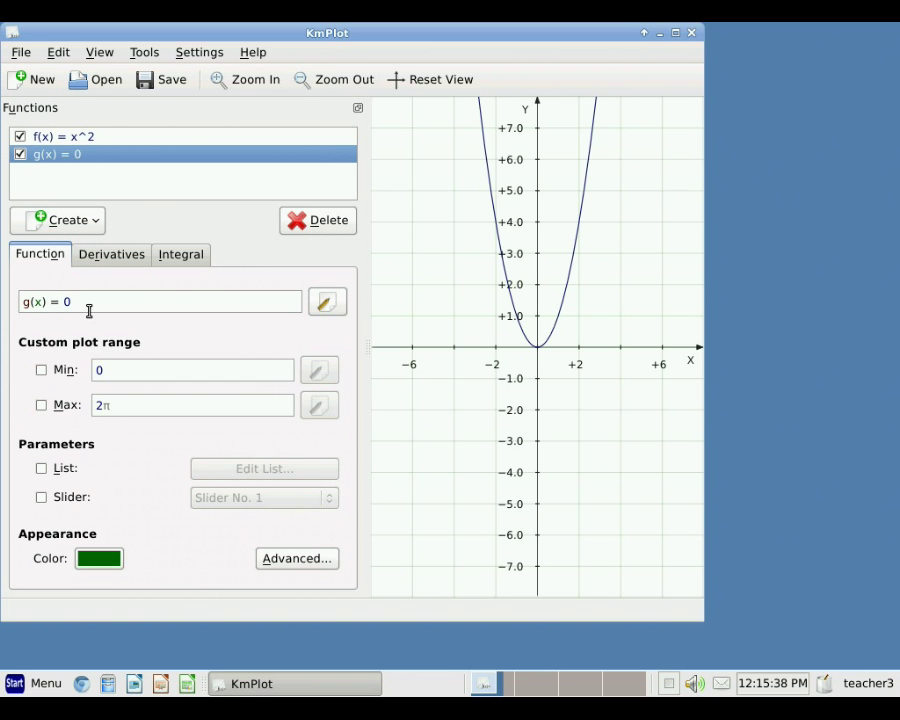
pyautogui.press('BackSpace')
pyautogui.write('cos(x)')
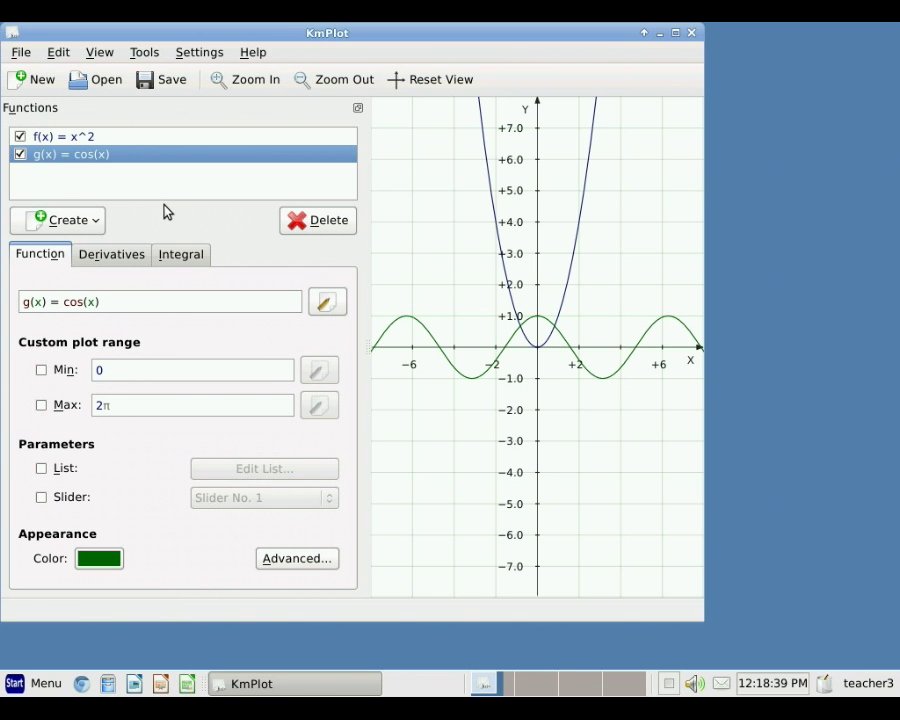
# - Rename the function f(x) = x^2 to parabola, so its equation reads parabola(x) = x^2
pyautogui.click(50, 140)
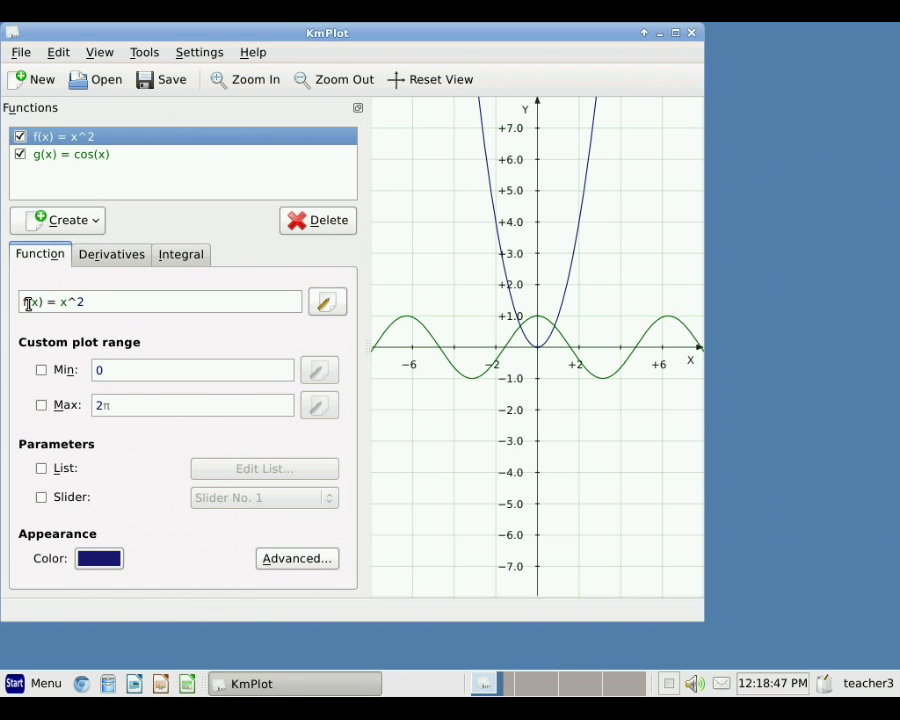
pyautogui.press('BackSpace')
pyautogui.write('paraba')
pyautogui.write('=')
pyautogui.press('BackSpace')
pyautogui.press('BackSpace')
pyautogui.write('ola')
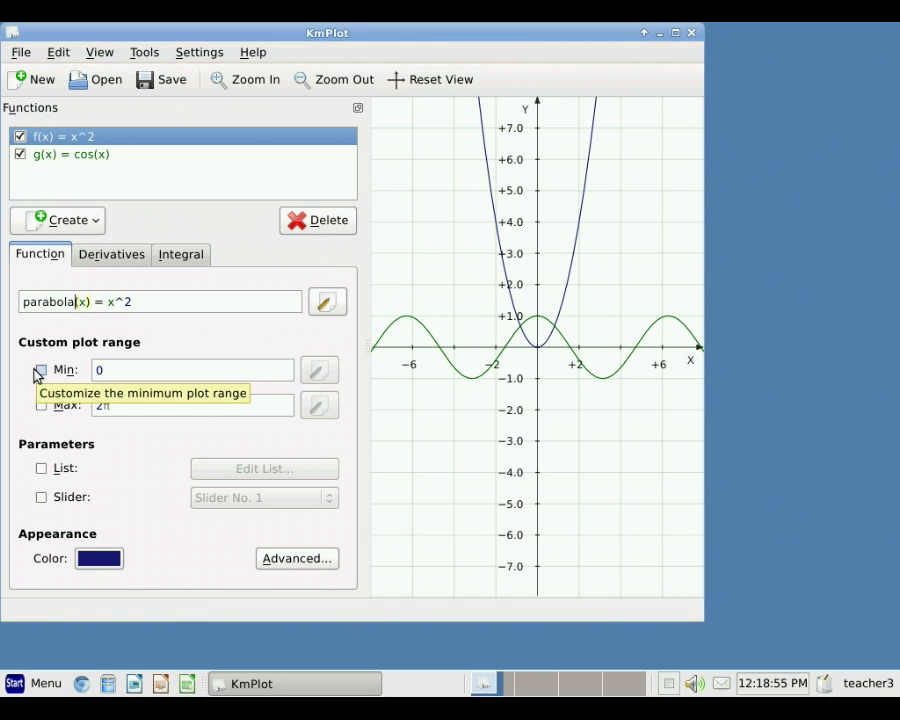
pyautogui.press('End')
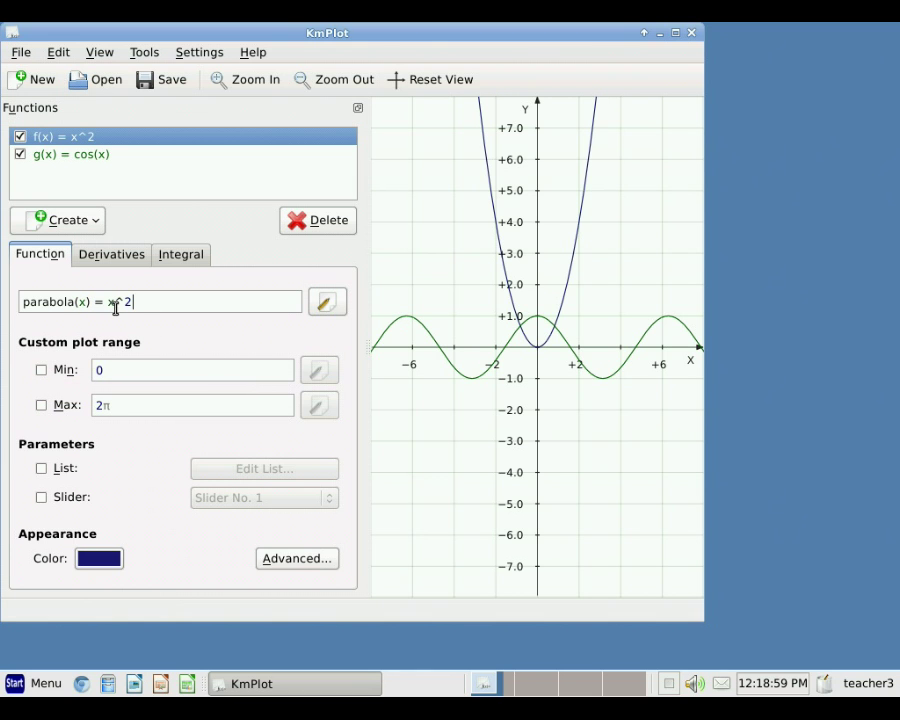
pyautogui.press('Return')
# - Set the parabola plot's colour to red (#FF0000) and turn on showing its plot name
pyautogui.click(96, 565)
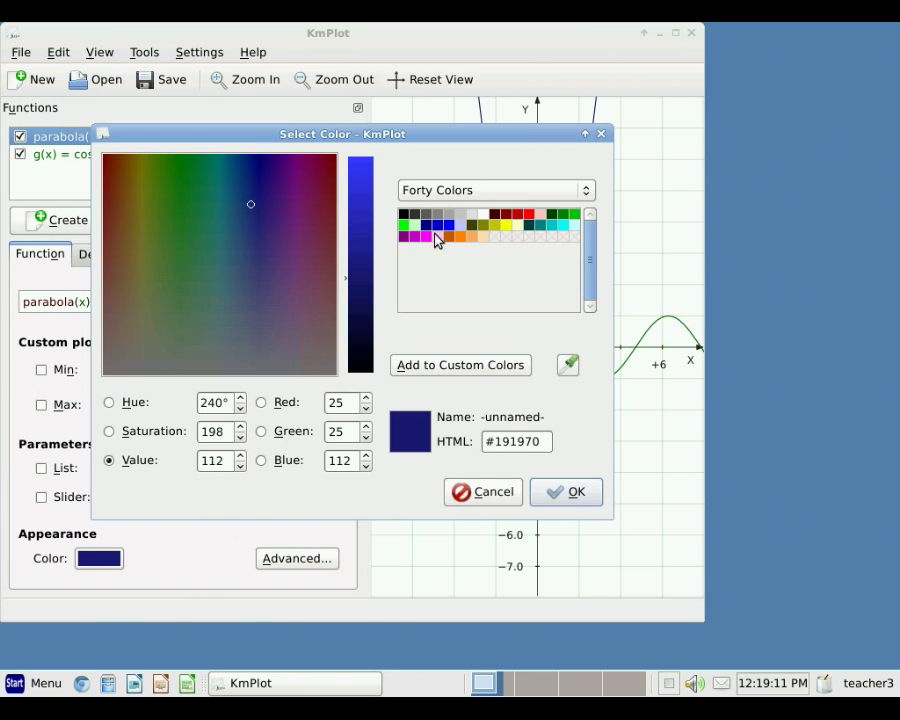
pyautogui.click(529, 216)
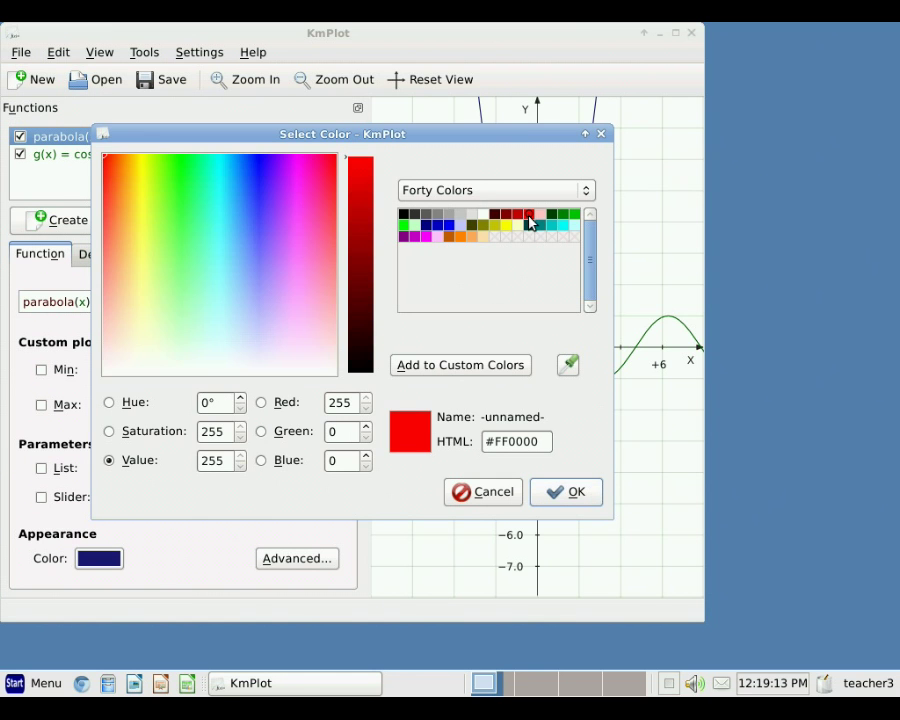
pyautogui.click(572, 496)
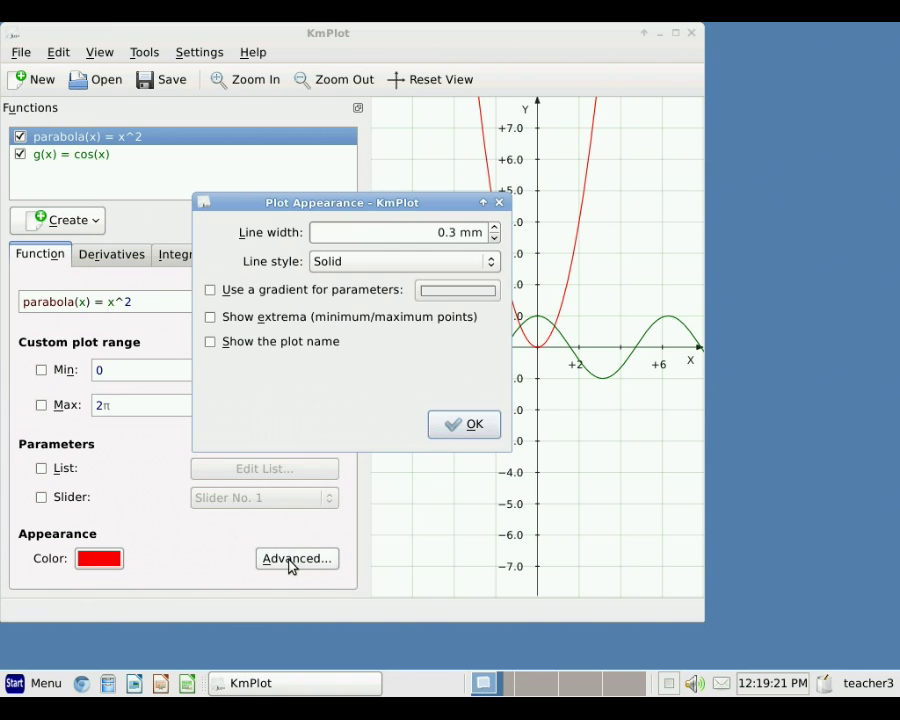
pyautogui.click(210, 343)
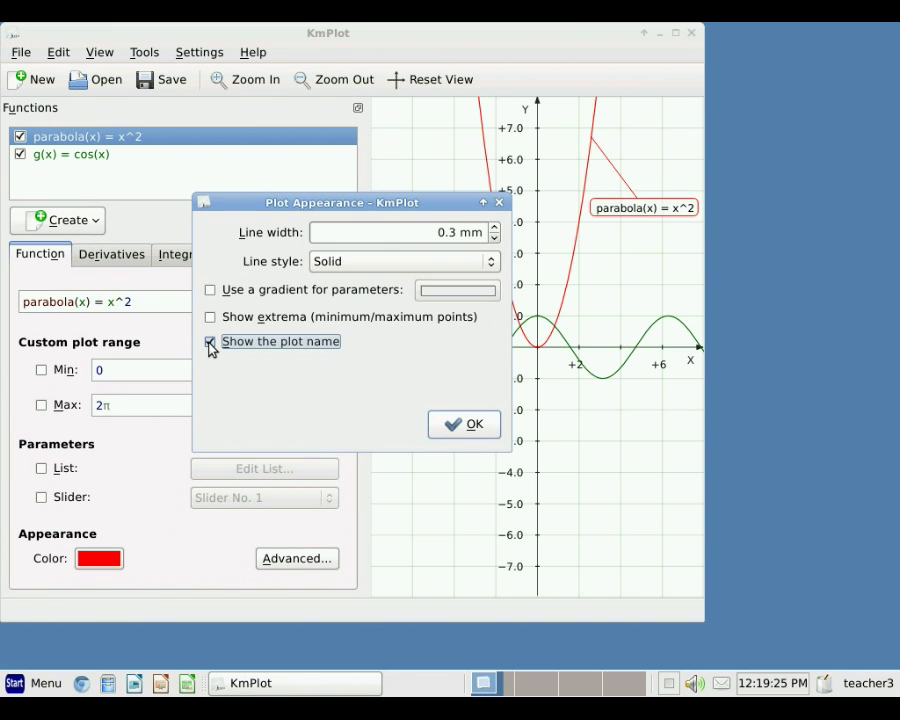
pyautogui.click(460, 426)
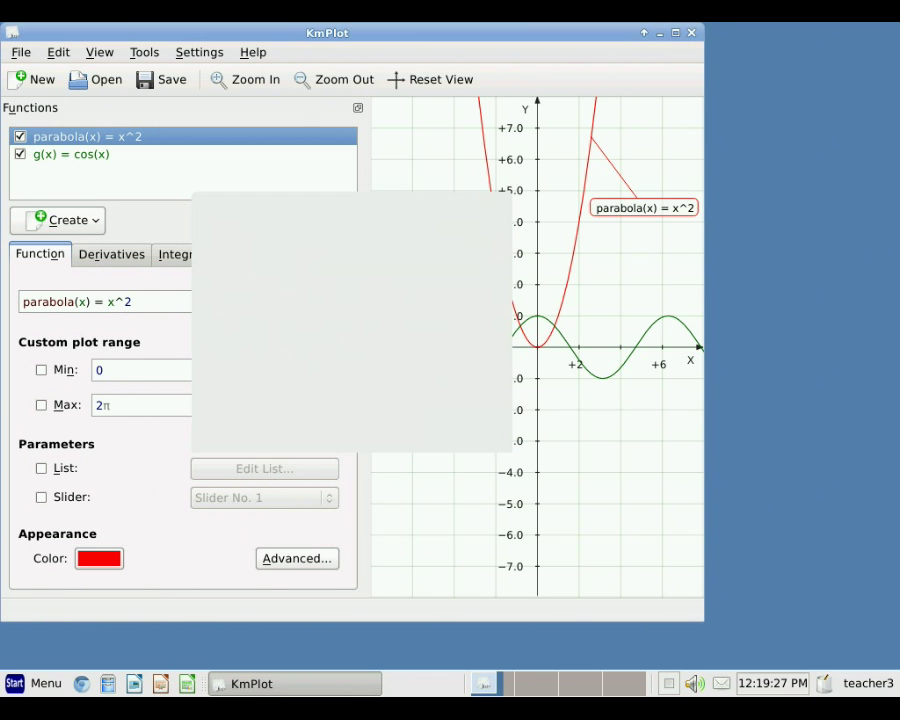
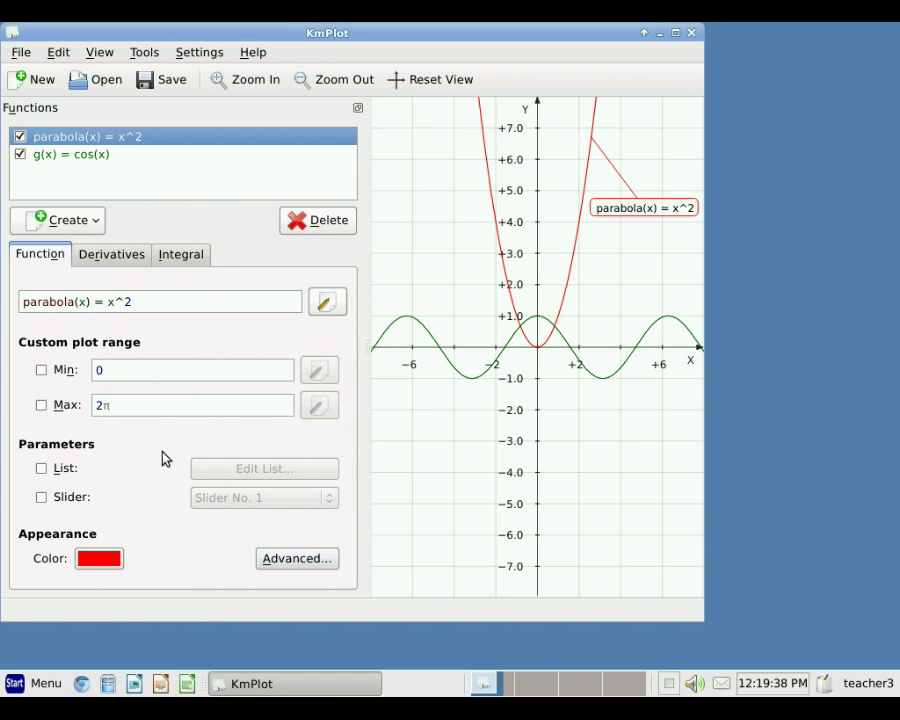
# - Recolour the g(x) = cos(x) plot purple and turn on showing its plot name
pyautogui.click(45, 163)
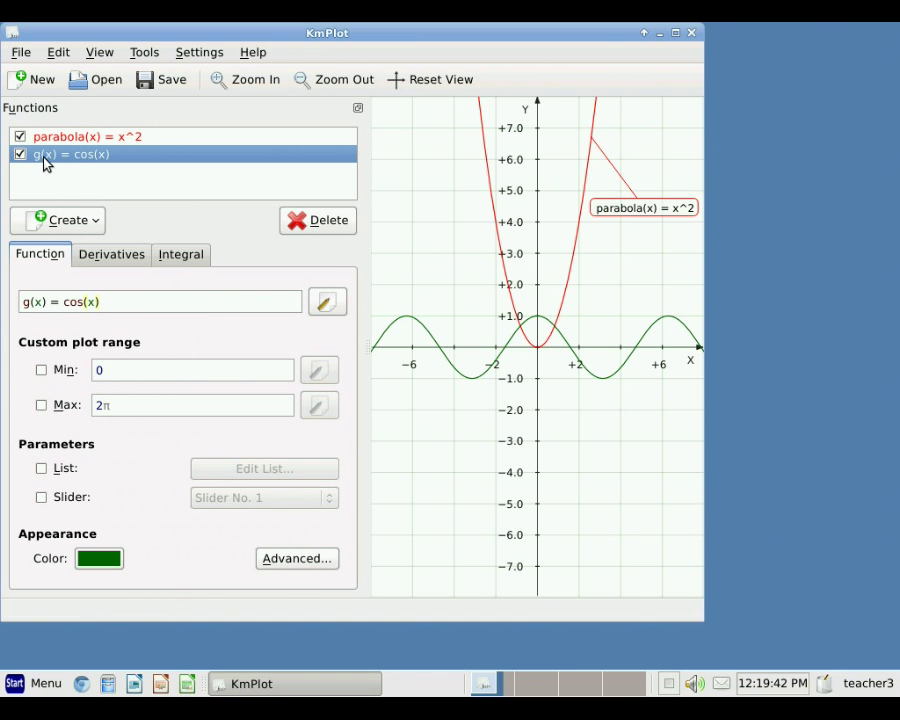
pyautogui.click(93, 552)
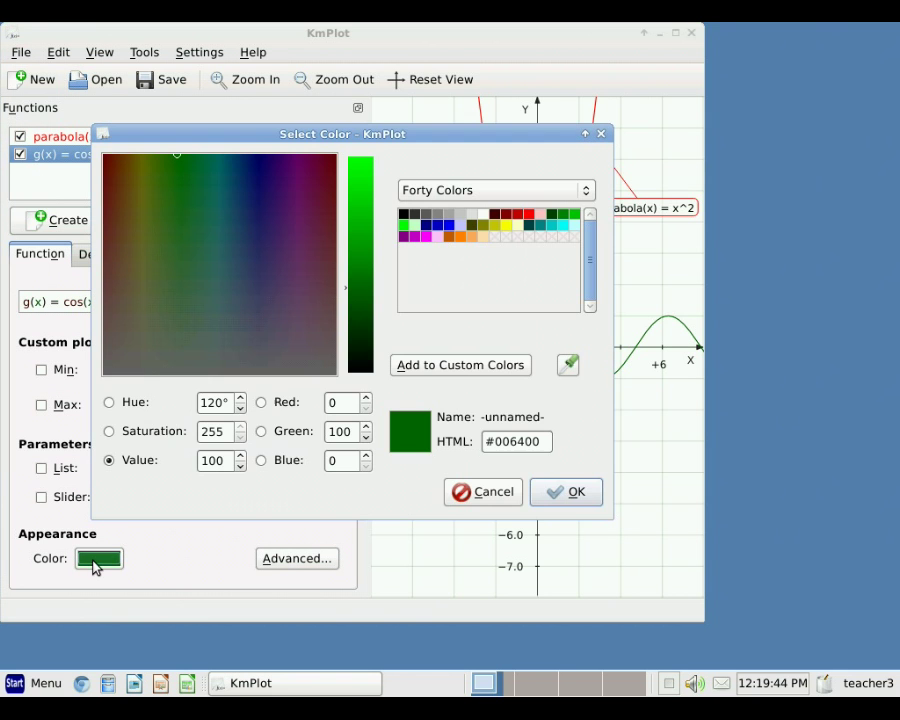
pyautogui.click(403, 237)
pyautogui.click(556, 489)
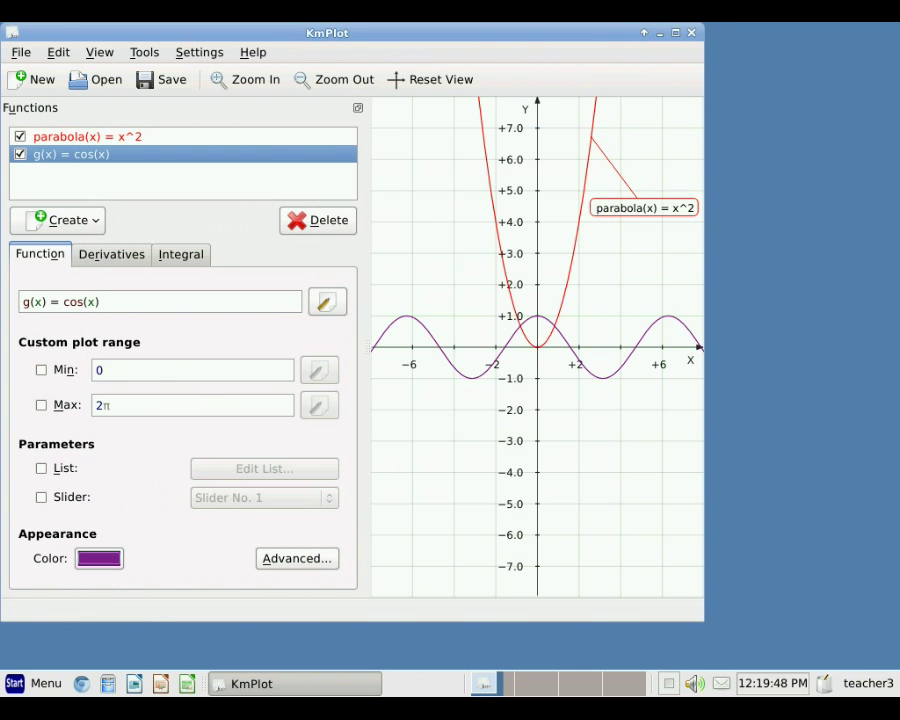
pyautogui.click(292, 558)
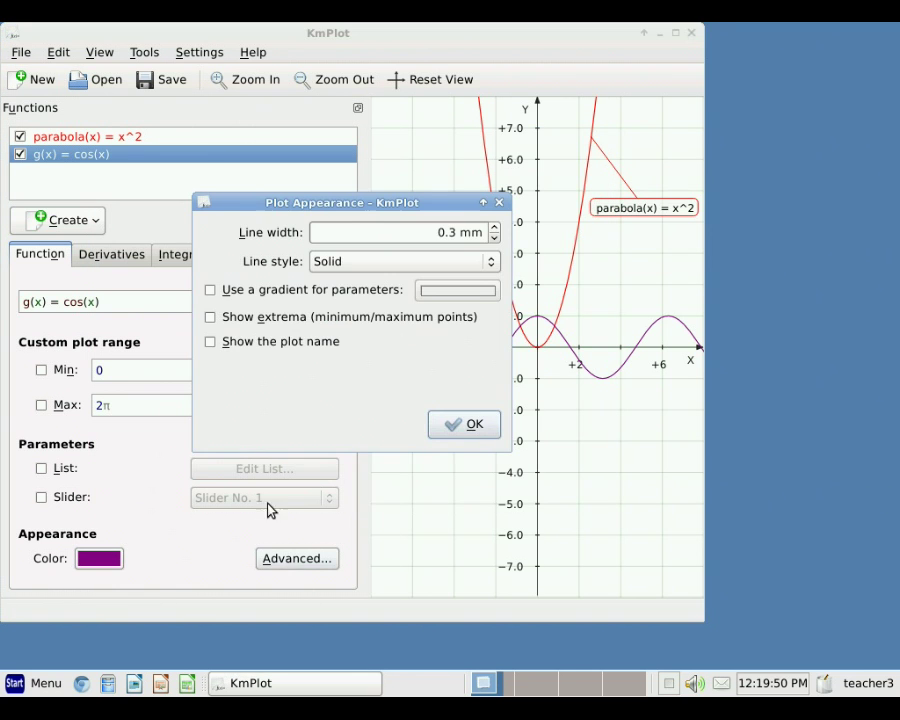
pyautogui.click(211, 343)
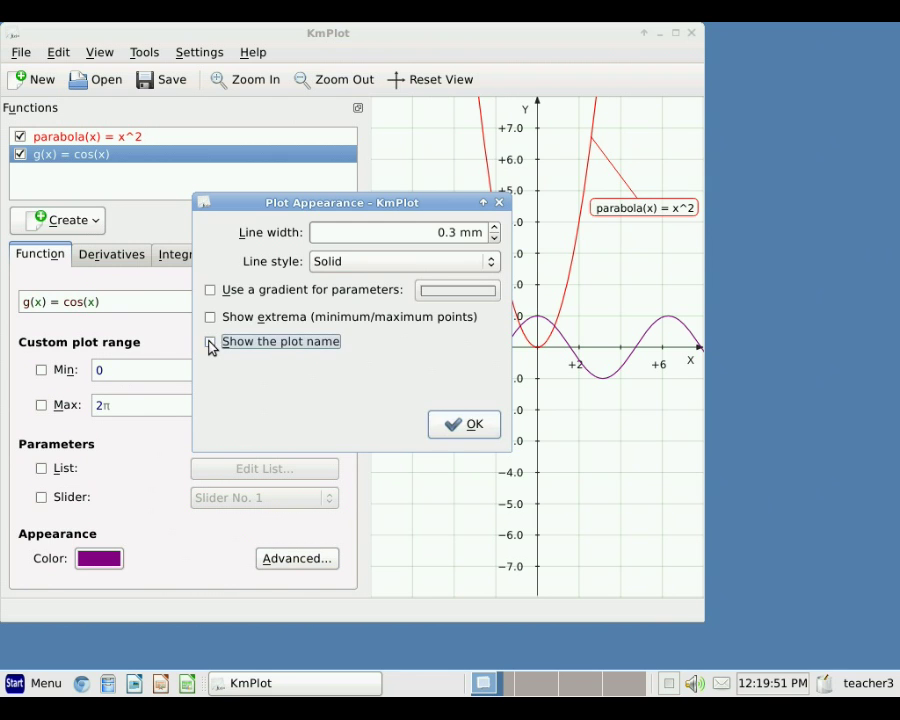
pyautogui.click(458, 425)
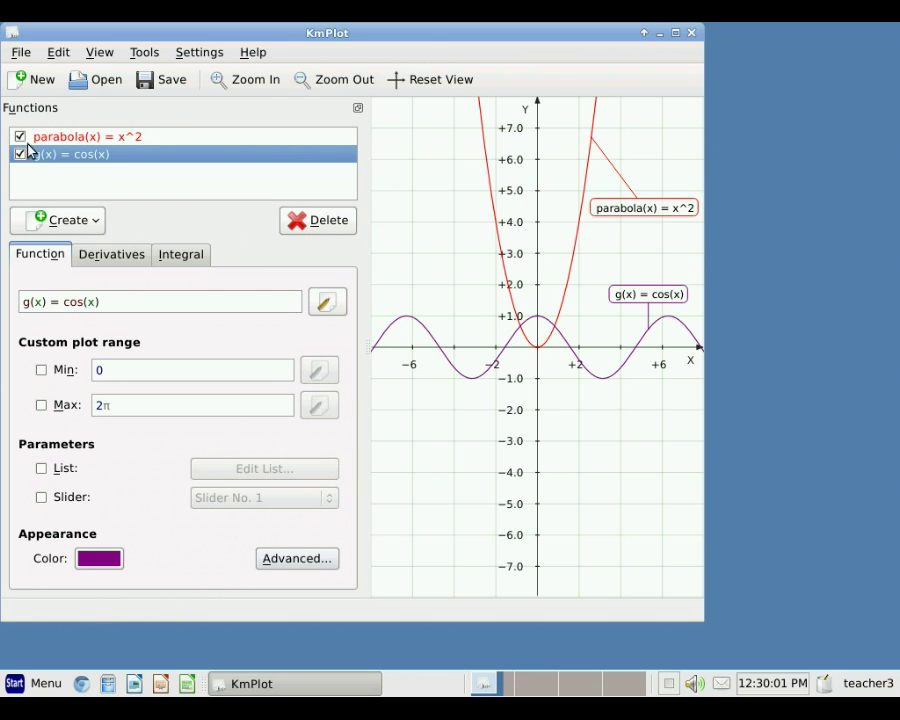
# - Change the parabola's equation to parabola(x) = x^2+1
pyautogui.click(79, 140)
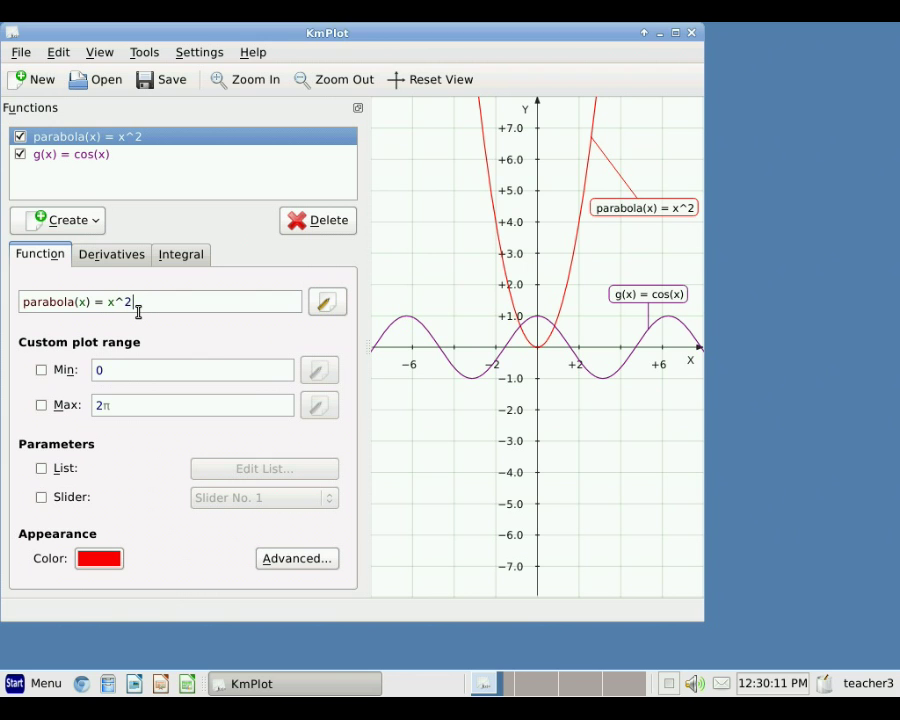
pyautogui.write('+1')
pyautogui.press('Return')
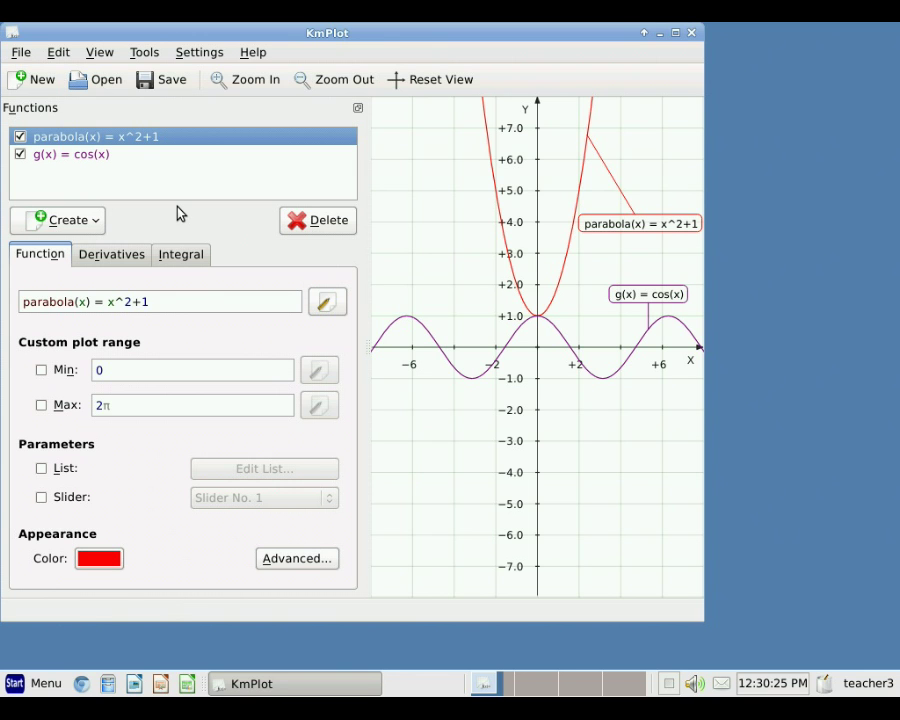
# - Add a third Cartesian plot with the function f(x) = cos(x)
pyautogui.click(55, 222)
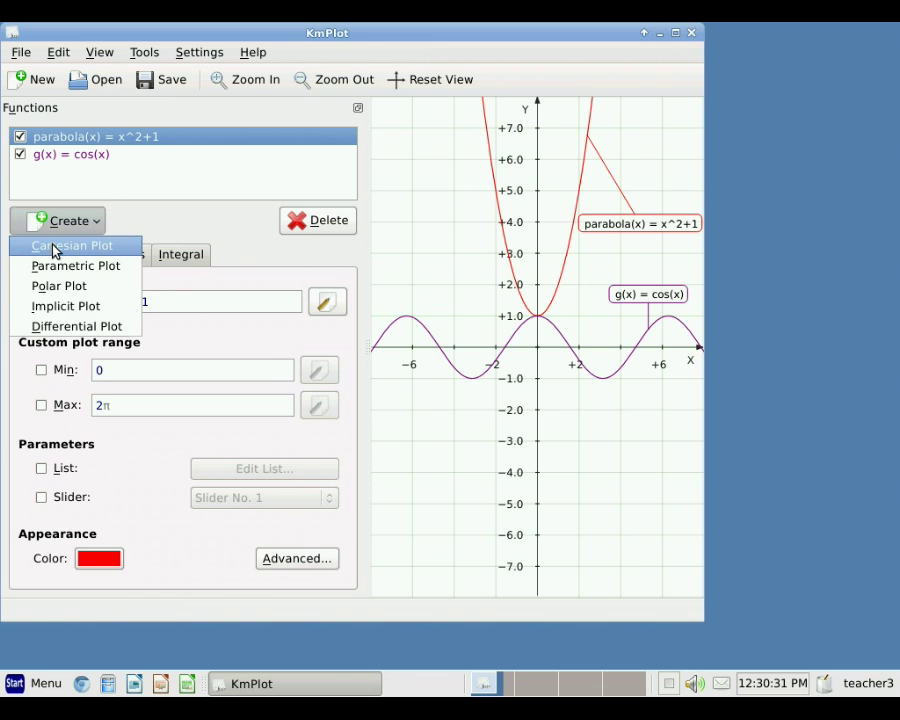
pyautogui.click(54, 247)
pyautogui.press('BackSpace')
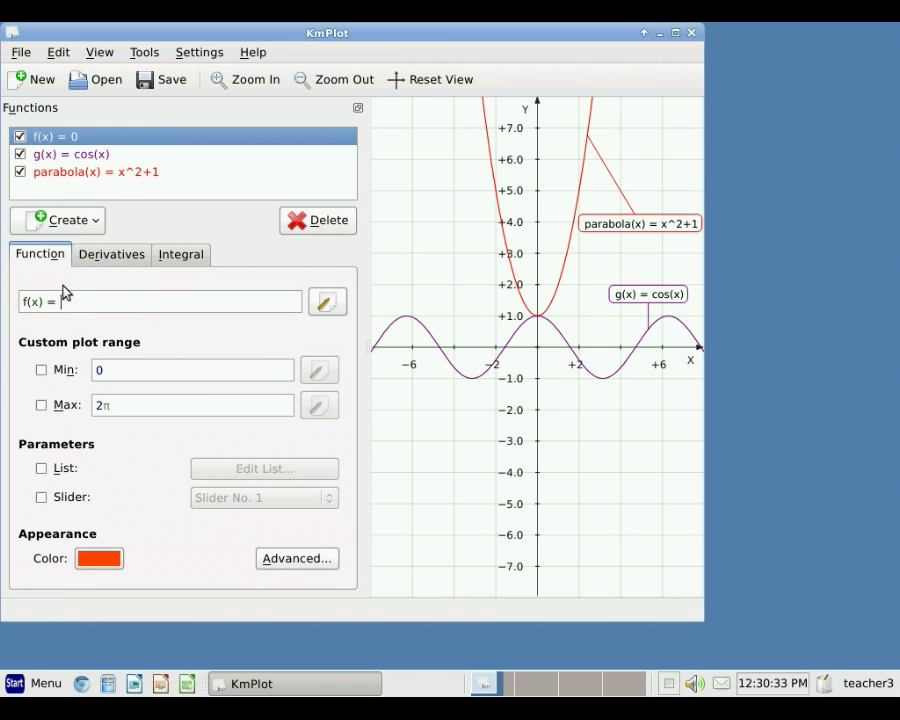
pyautogui.write('cos(x')
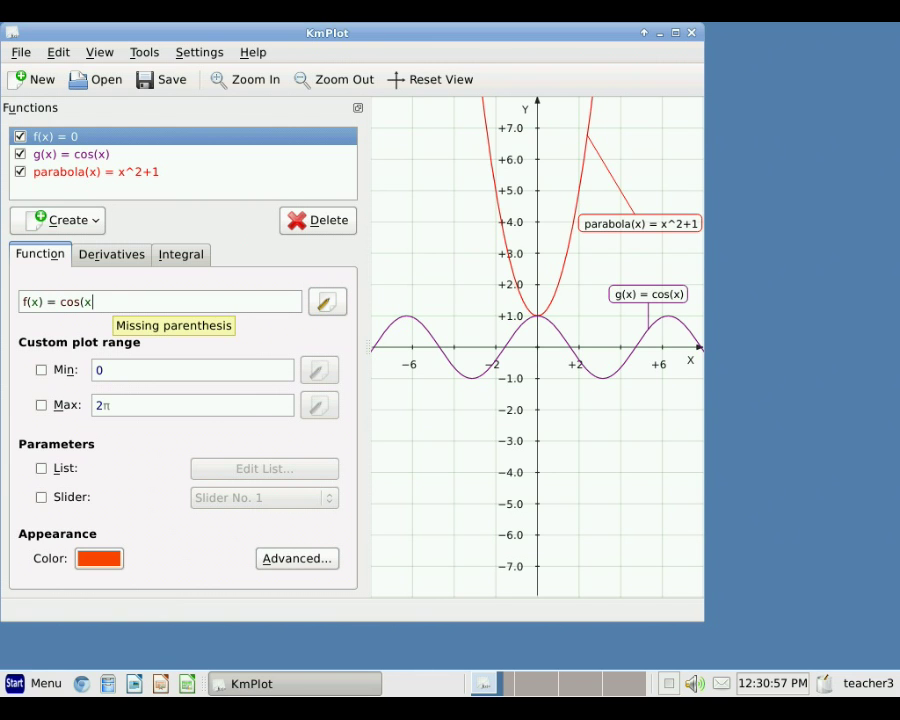
pyautogui.write(')')
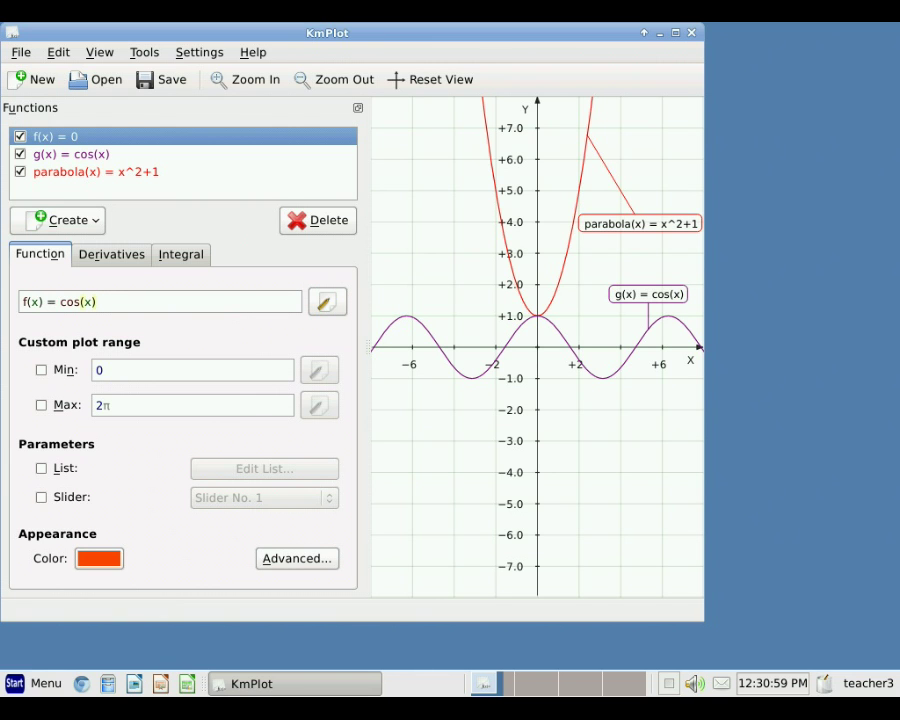
pyautogui.press('Return')
# - Replace the cosine in the new f(x) function with sine, giving f(x) = sin(x)
pyautogui.click(80, 301)
pyautogui.press('BackSpace')
pyautogui.press('BackSpace')
pyautogui.press('BackSpace')
pyautogui.write('sin')
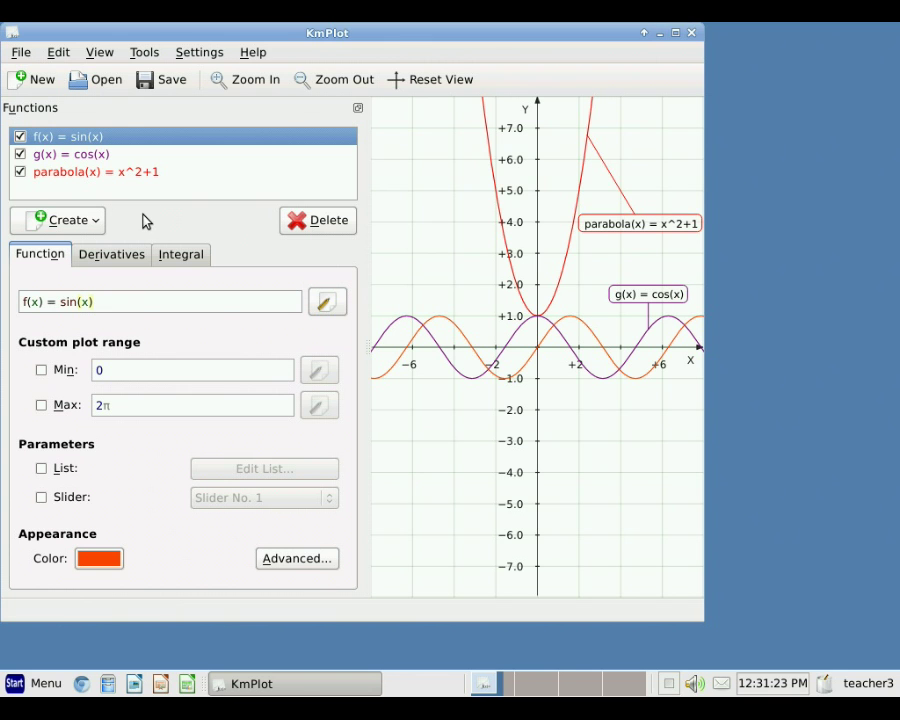
# - Delete the g(x) = cos(x) function and hide the f(x) = sin(x) plot from the graph
pyautogui.click(82, 158)
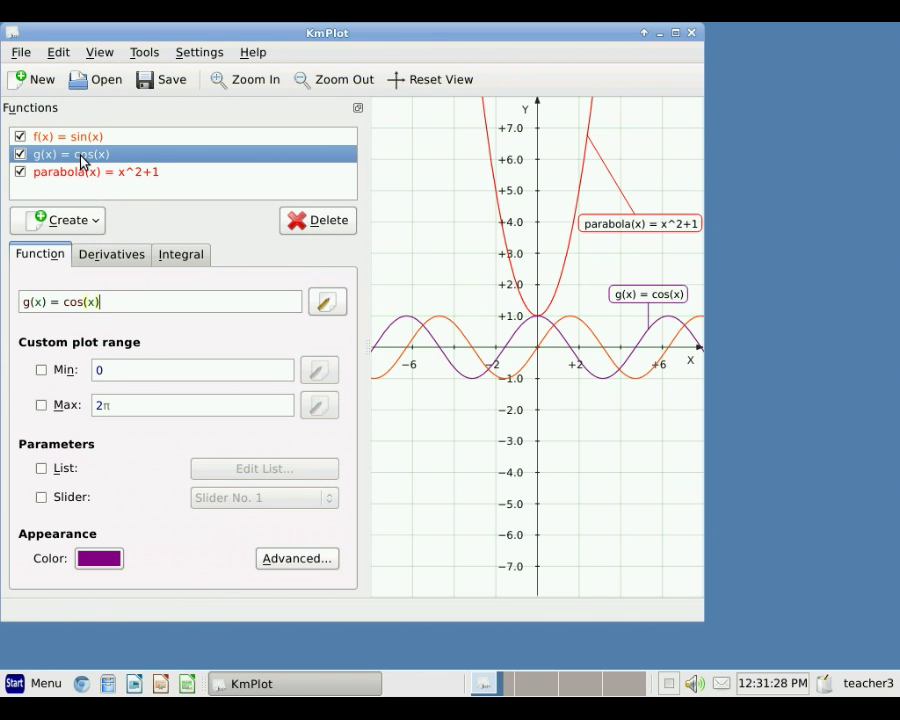
pyautogui.click(324, 222)
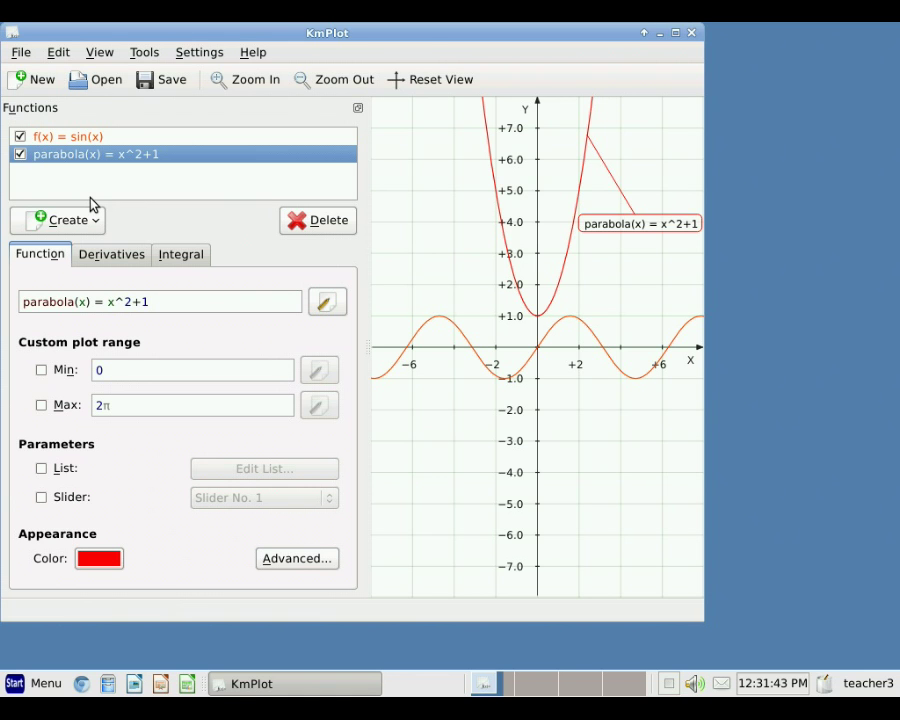
pyautogui.click(80, 140)
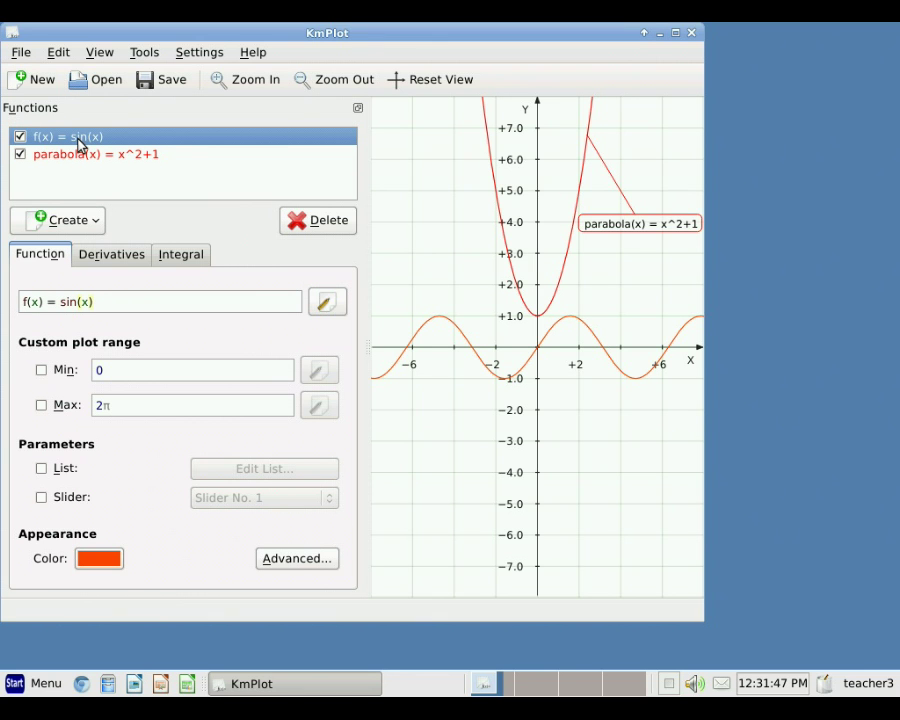
pyautogui.click(20, 139)
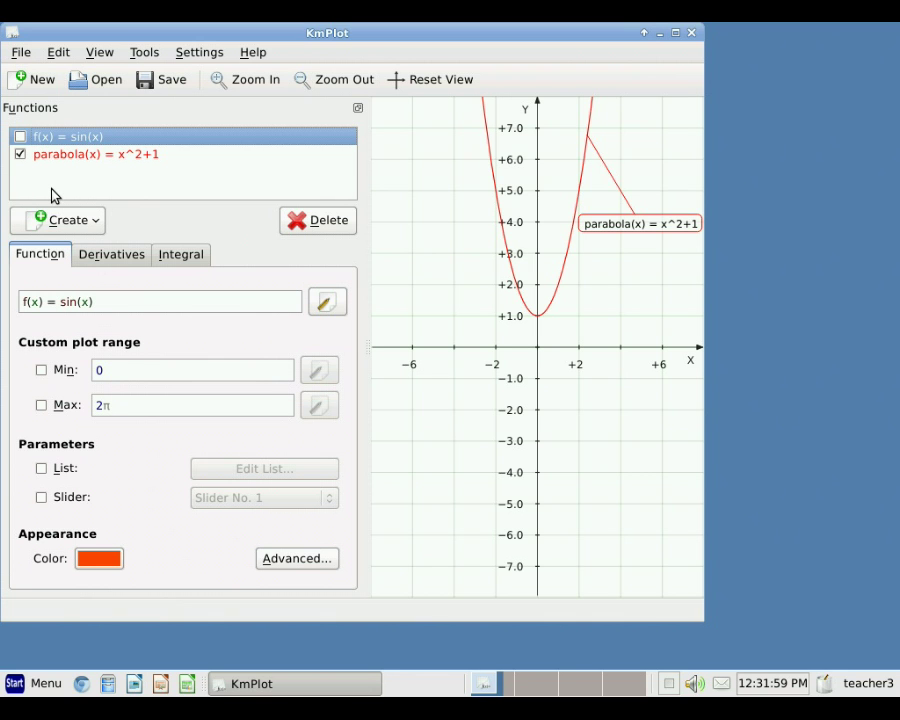
# - Recolour the parabola plot dark blue and show the hidden f(x) = sin(x) plot on the graph again
pyautogui.click(60, 155)
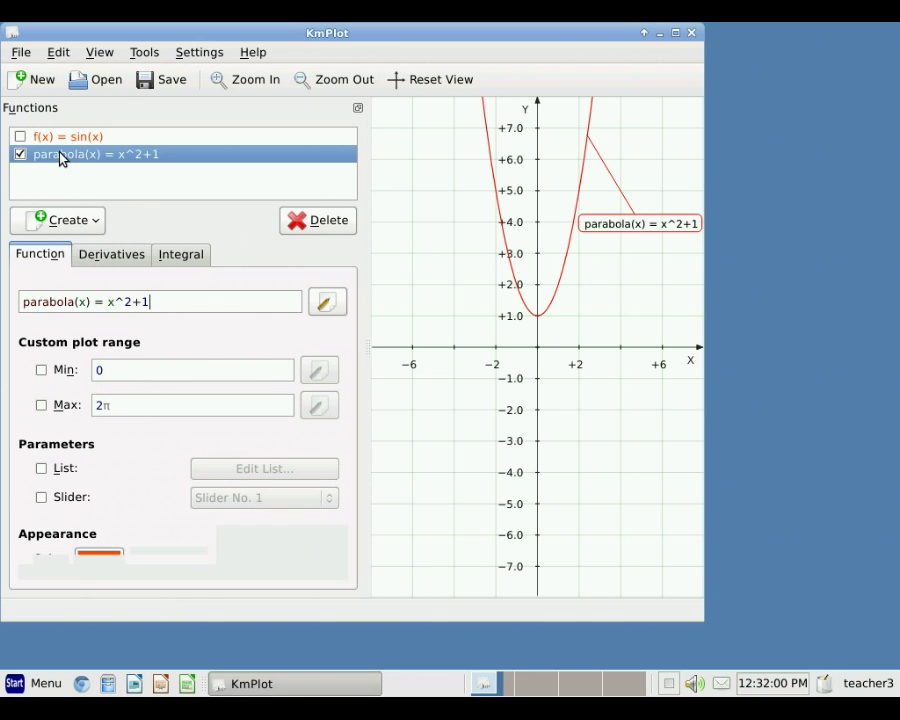
pyautogui.click(100, 559)
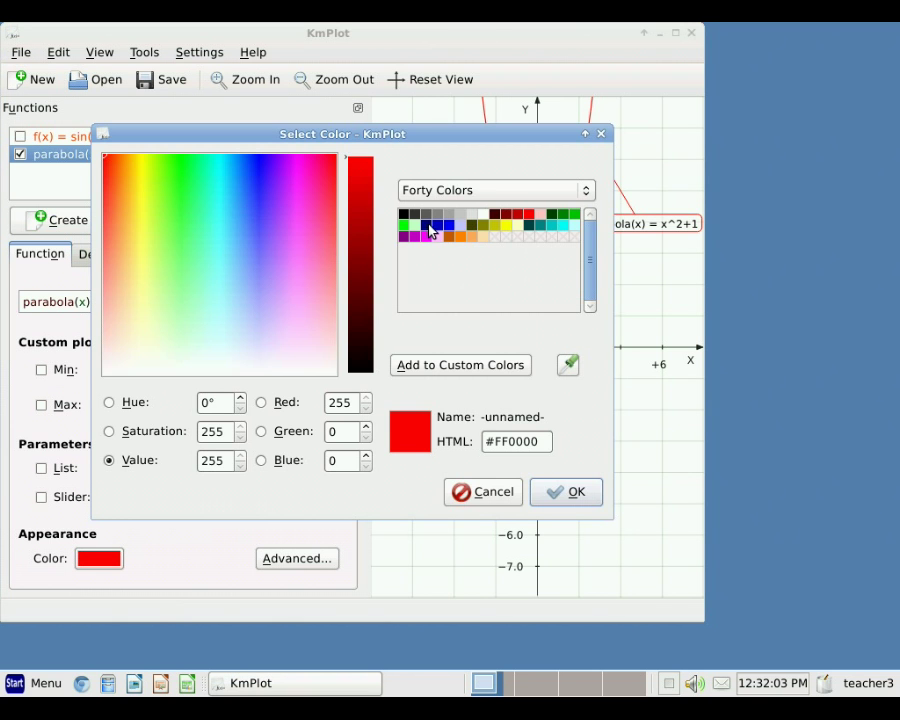
pyautogui.click(428, 226)
pyautogui.click(590, 492)
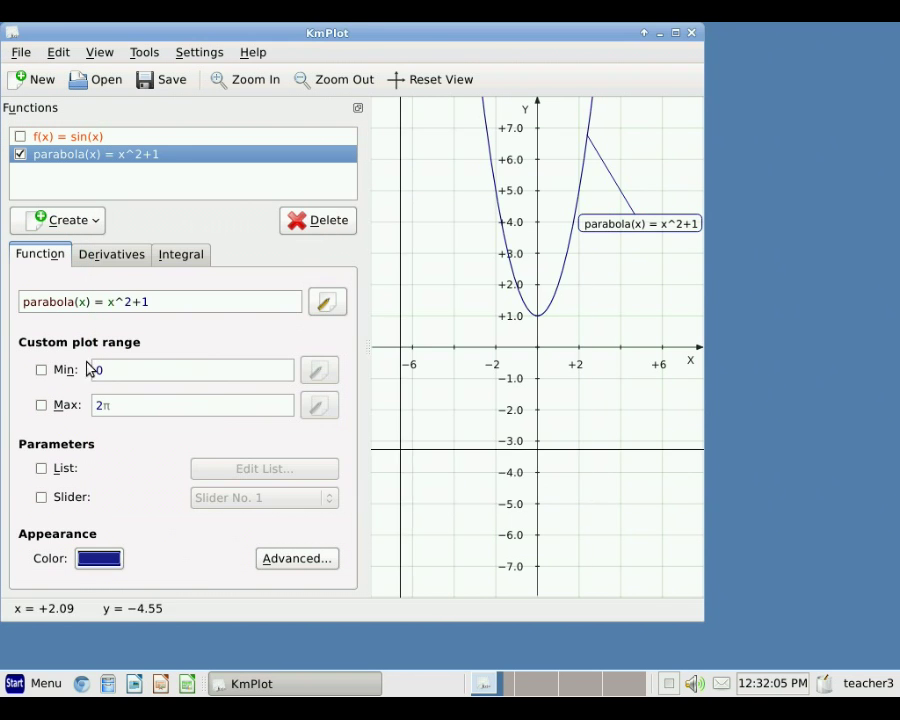
pyautogui.click(44, 139)
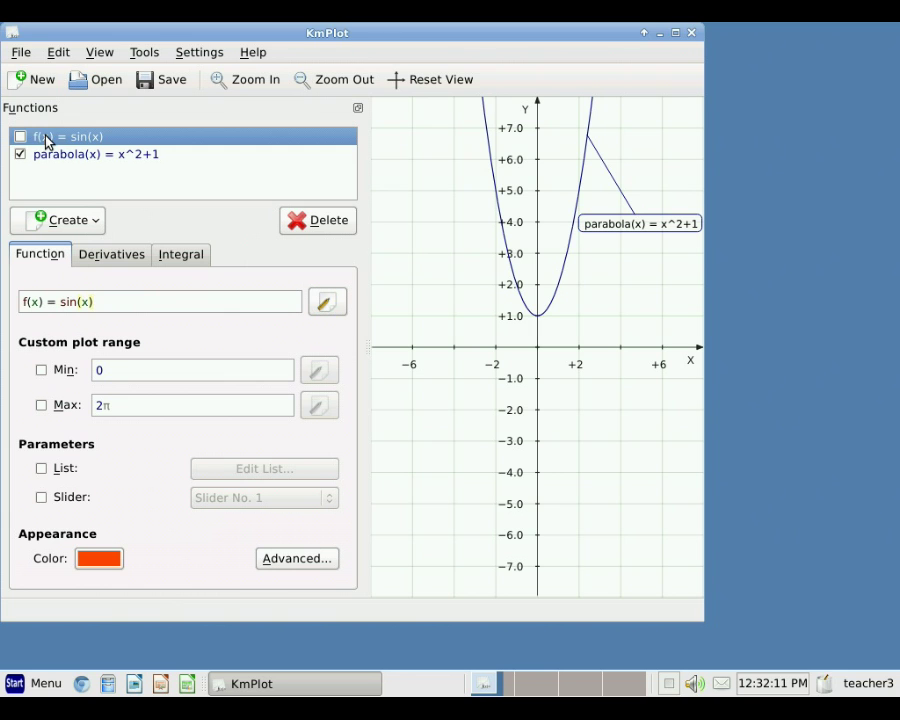
pyautogui.click(20, 138)
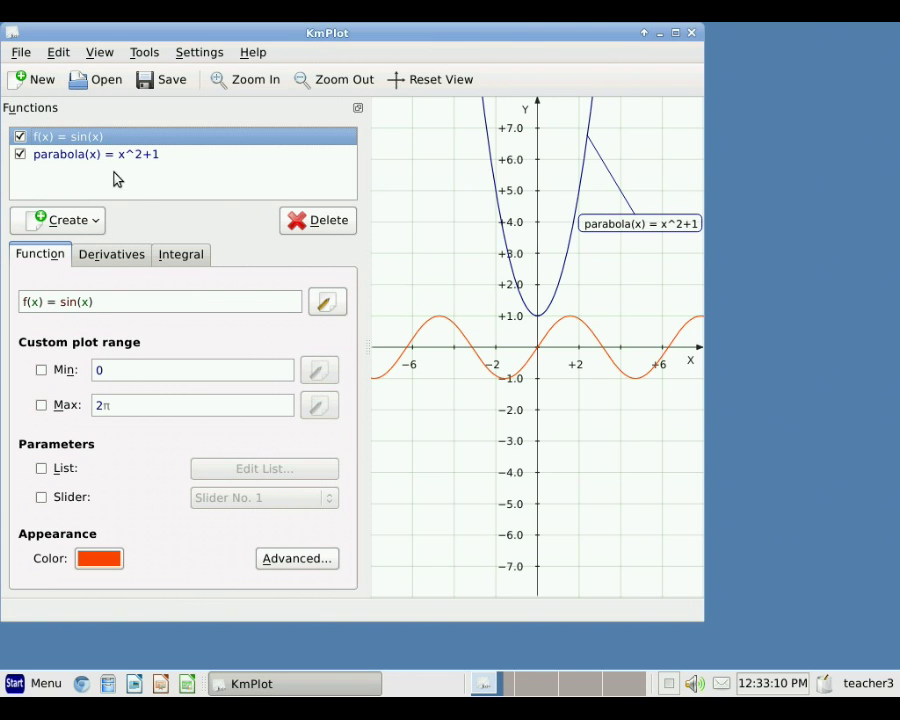
# - Add a Cartesian plot that sums the two existing functions, defined as g(x) = f(x)+parabola(x)
pyautogui.click(66, 224)
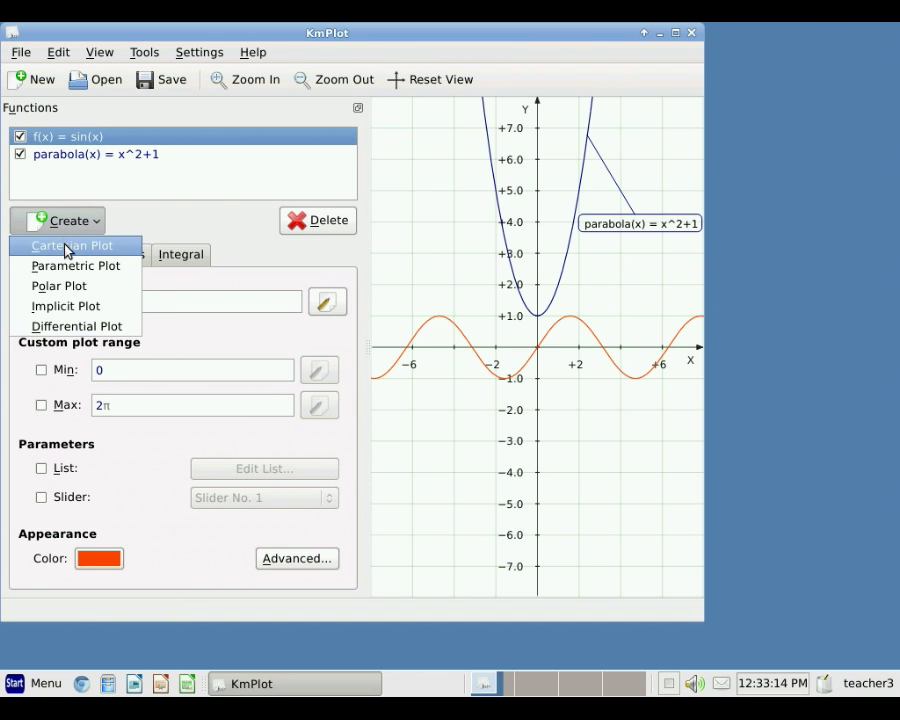
pyautogui.click(66, 245)
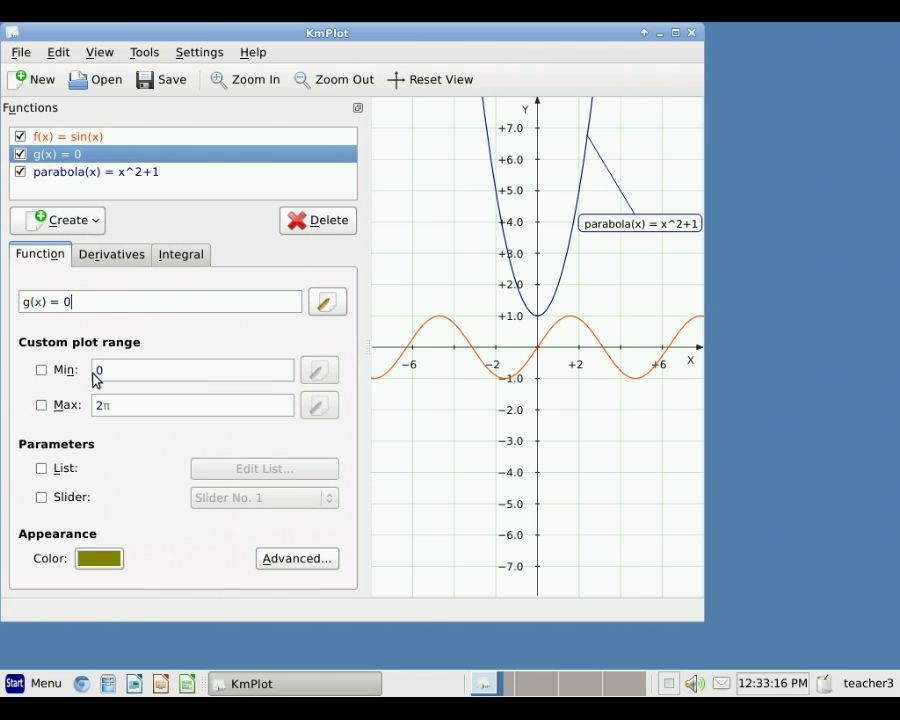
pyautogui.press('BackSpace')
pyautogui.write('f(x)')
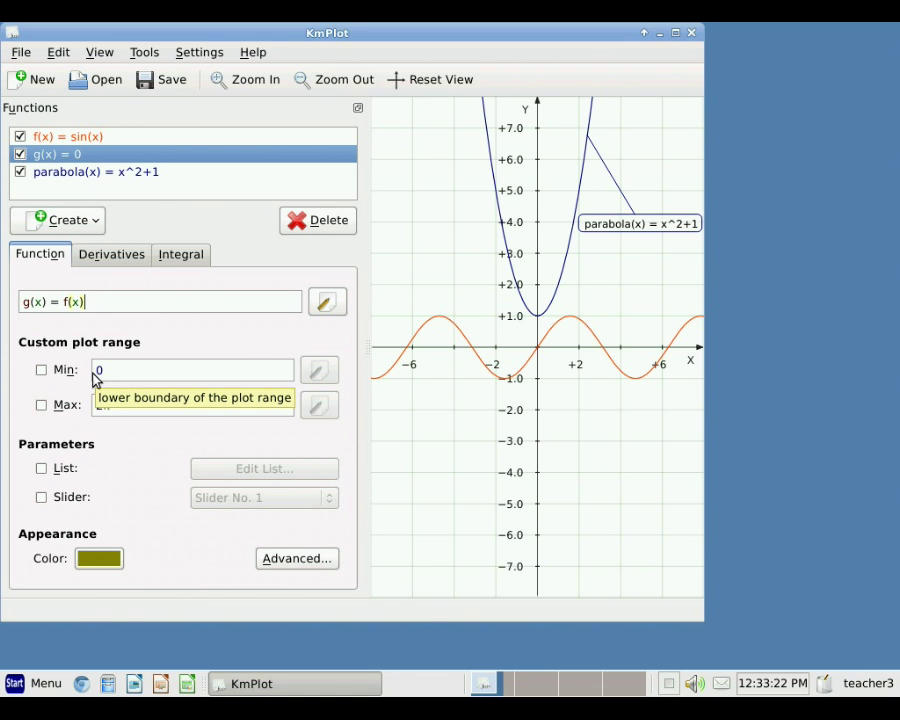
pyautogui.write('+paraba')
pyautogui.press('BackSpace')
pyautogui.write('ola(x)')
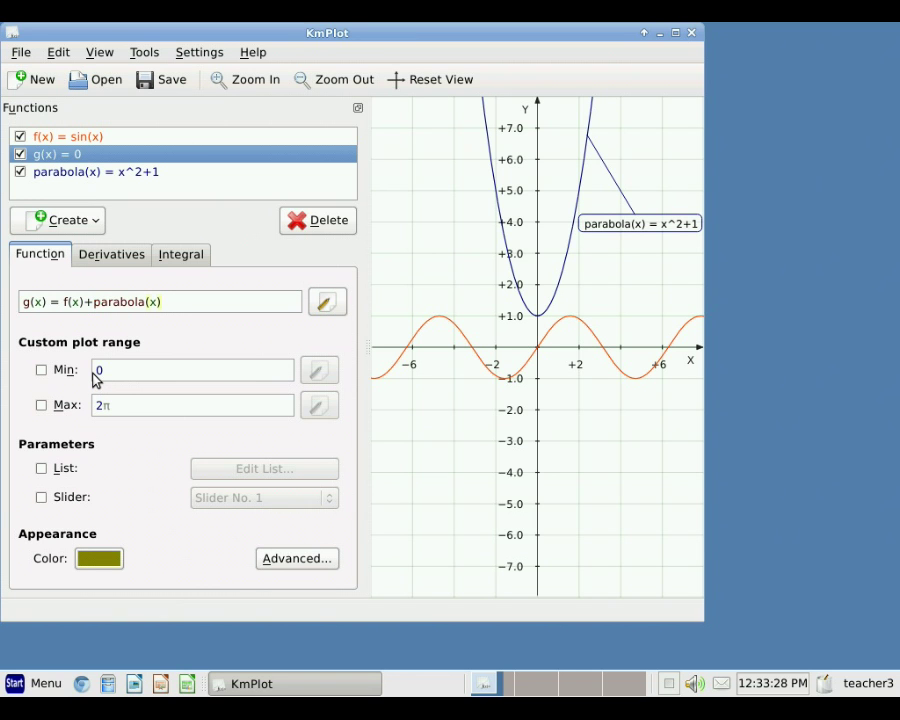
pyautogui.press('Return')
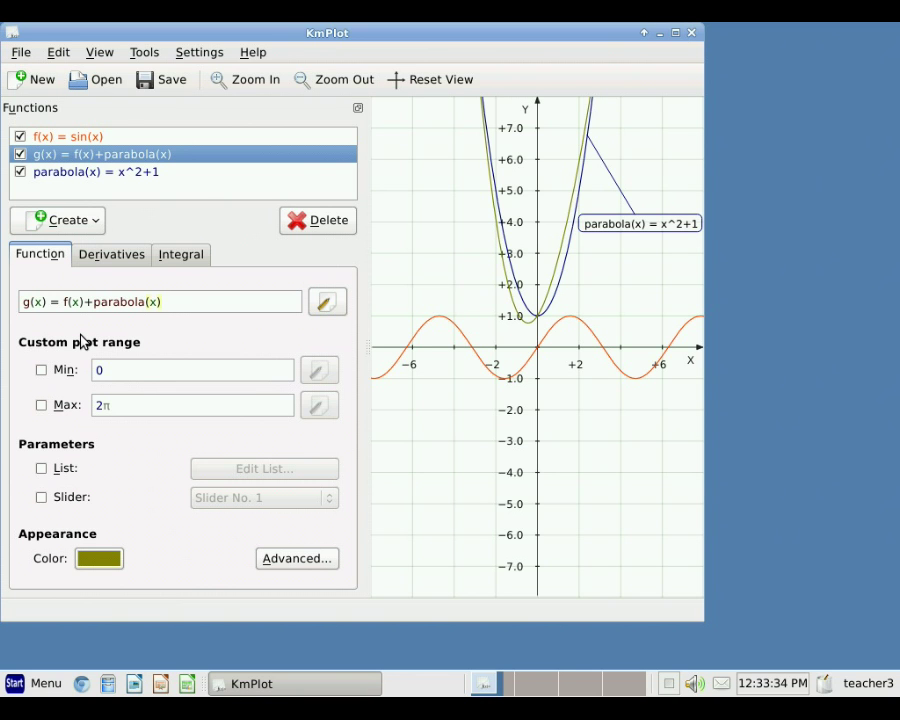
# - Change the sine function's equation to f(x) = sin(x)-5
pyautogui.click(80, 141)
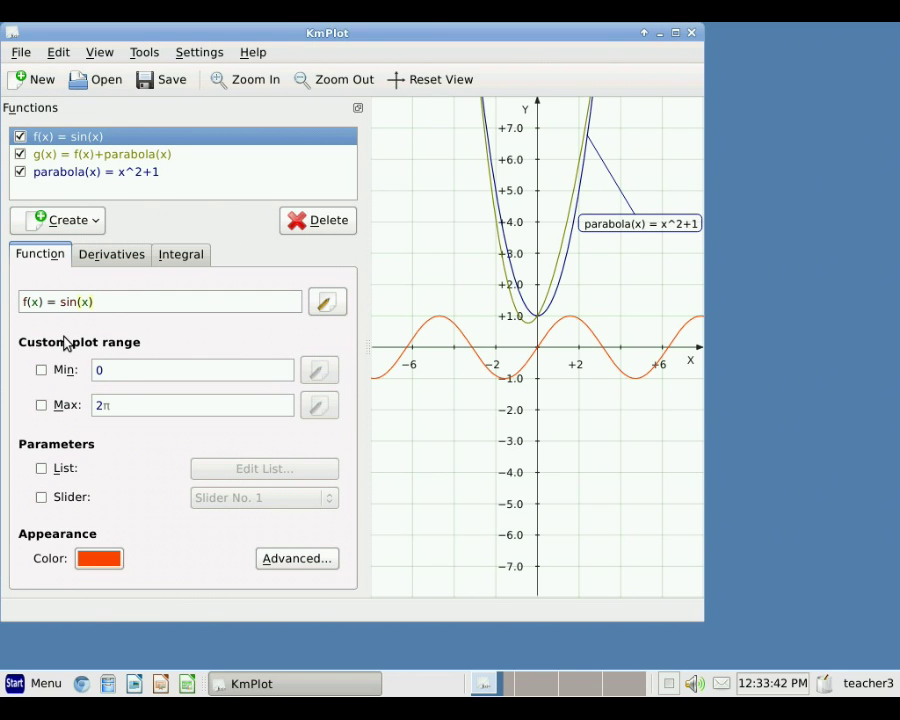
pyautogui.write('-5')
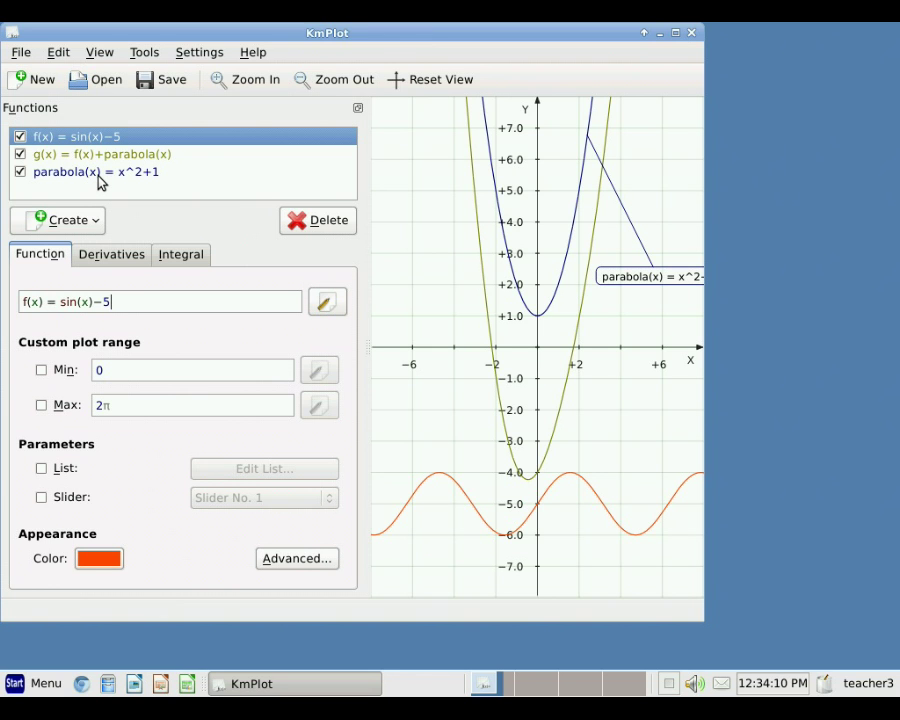
# - Add another Cartesian plot and replace its whole default equation with y=x+4
pyautogui.click(64, 224)
pyautogui.click(64, 247)
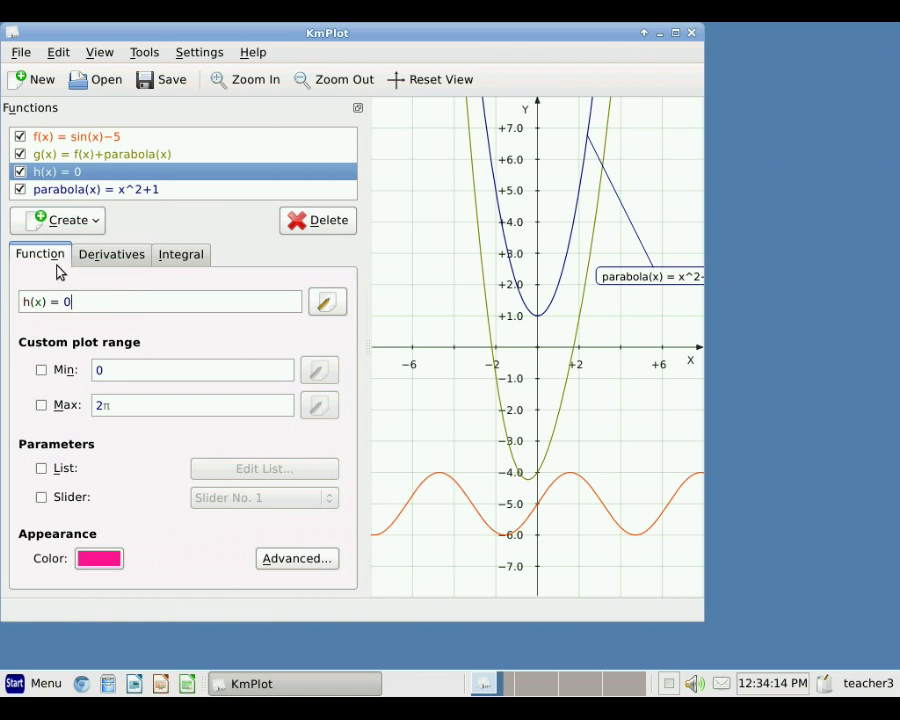
pyautogui.moveTo(82, 306); pyautogui.dragTo(10, 306)
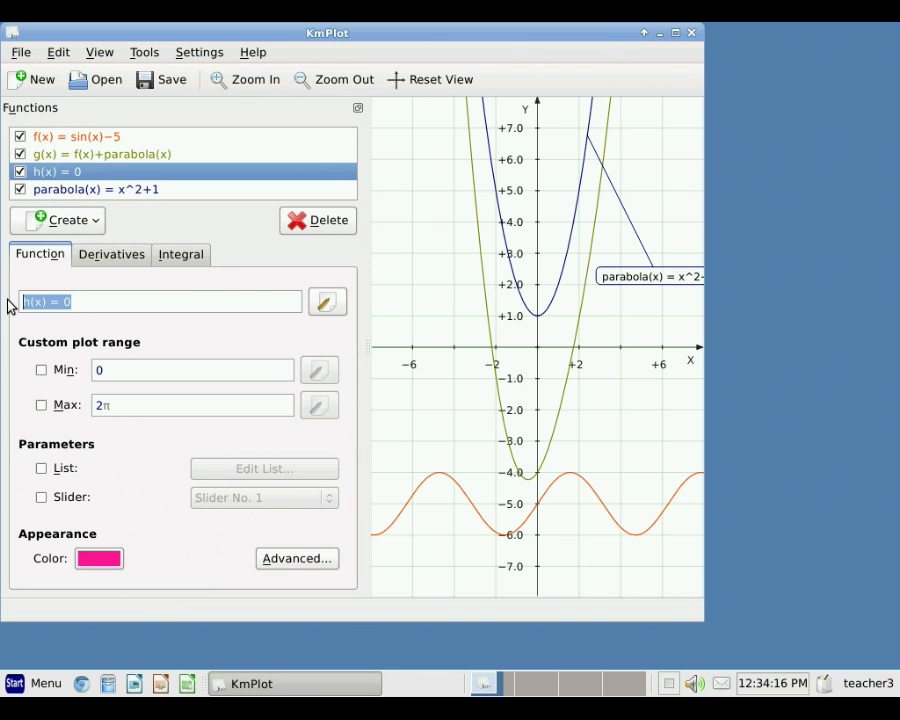
pyautogui.write('y=')
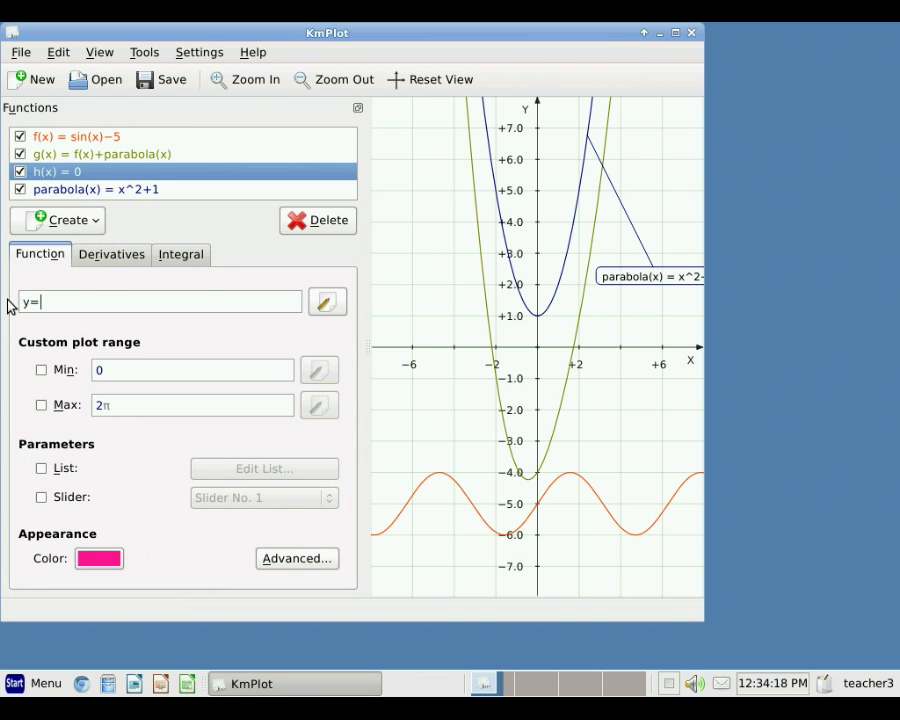
pyautogui.write('x+4')
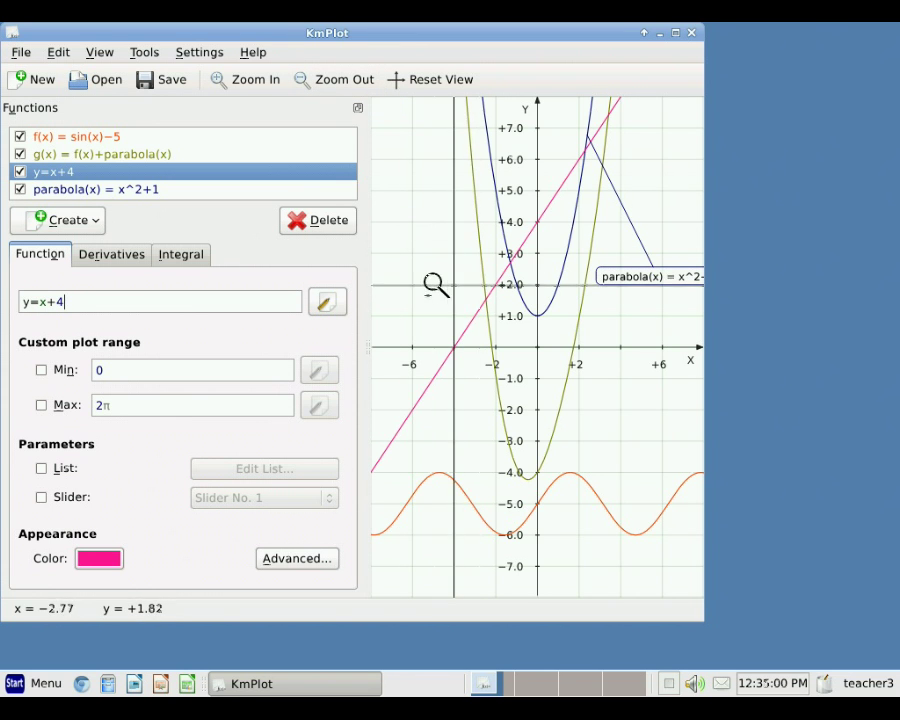
# - Zoom the graph out twice around the origin, zoom in twice at other points, and reset the view
pyautogui.click(536, 348)
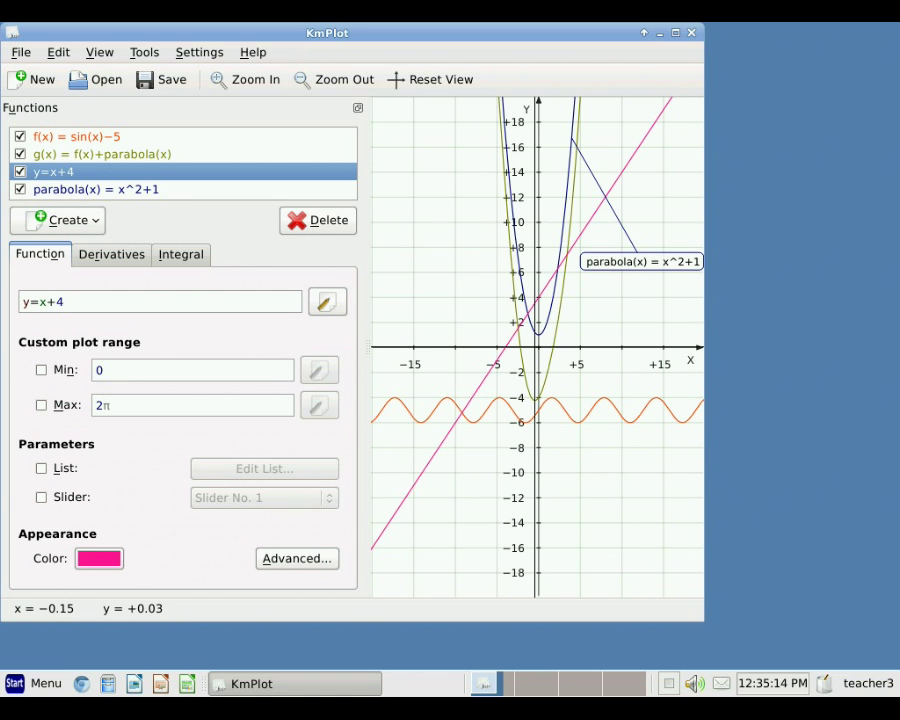
pyautogui.click(327, 84)
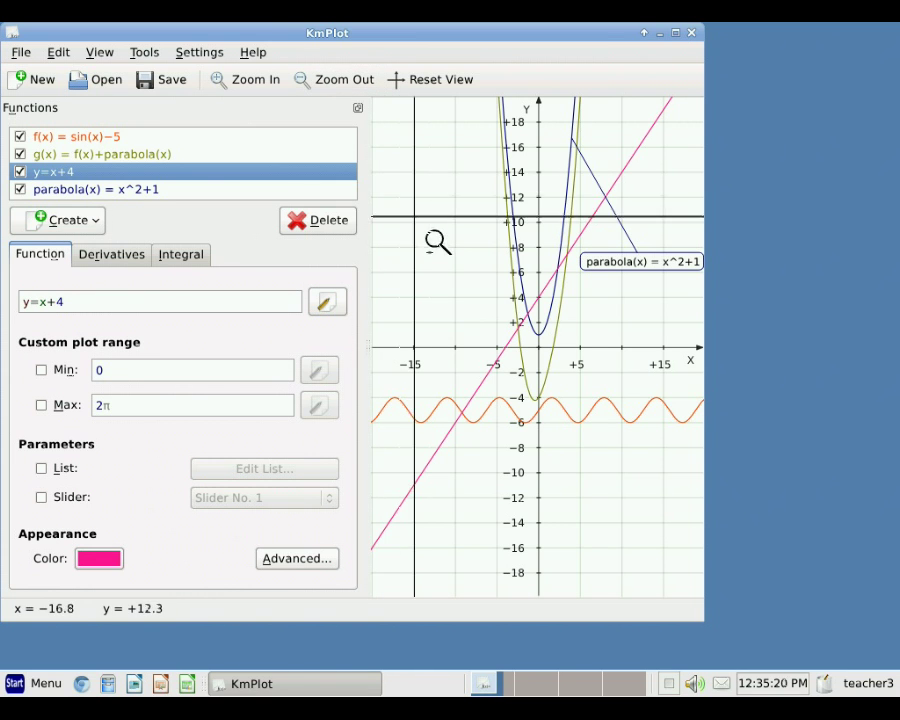
pyautogui.click(539, 347)
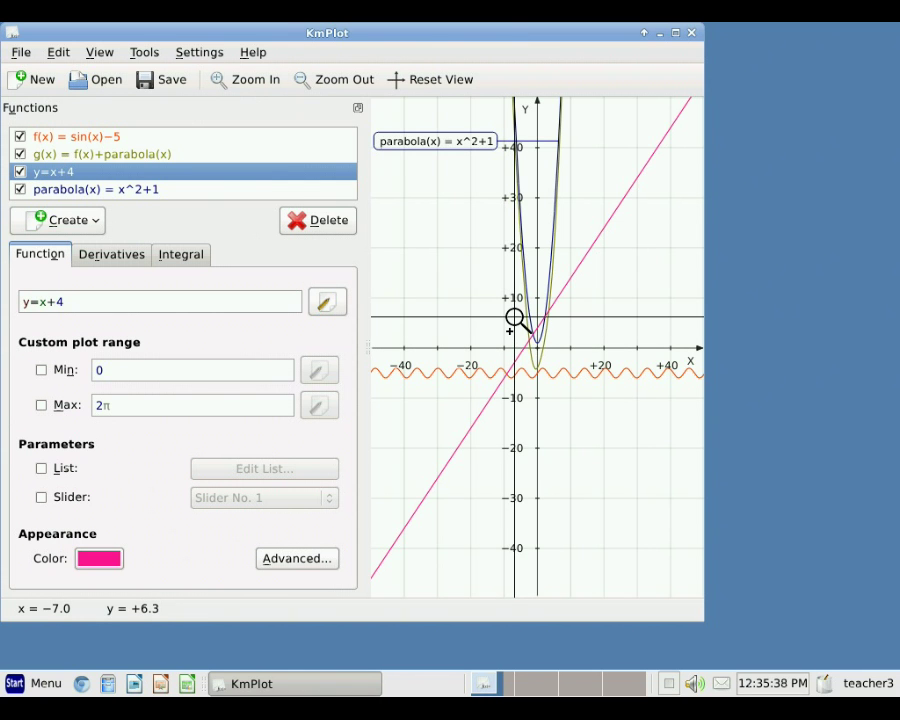
pyautogui.click(514, 317)
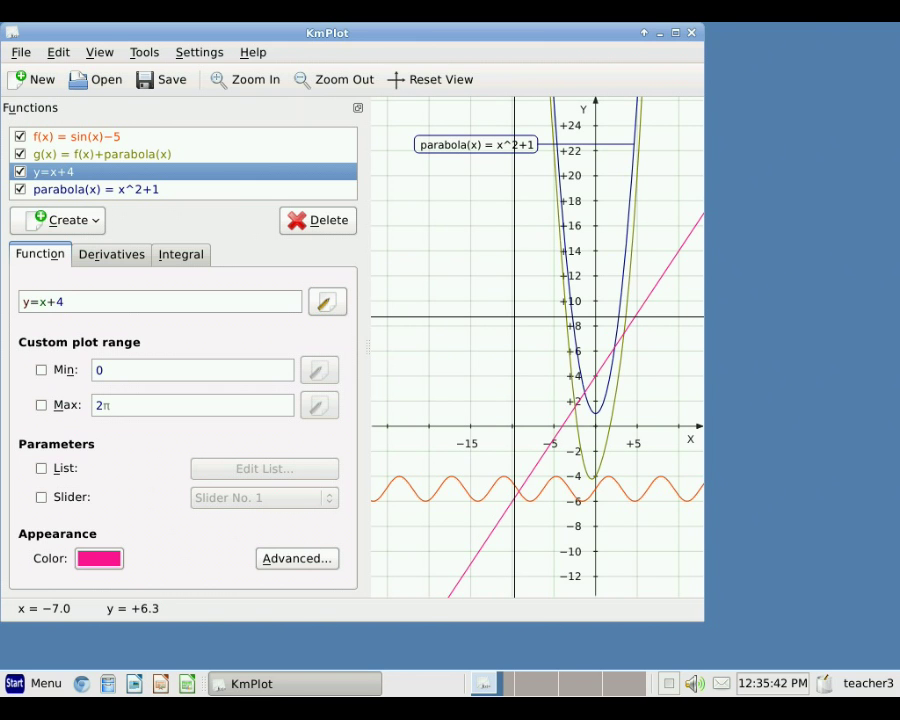
pyautogui.click(253, 88)
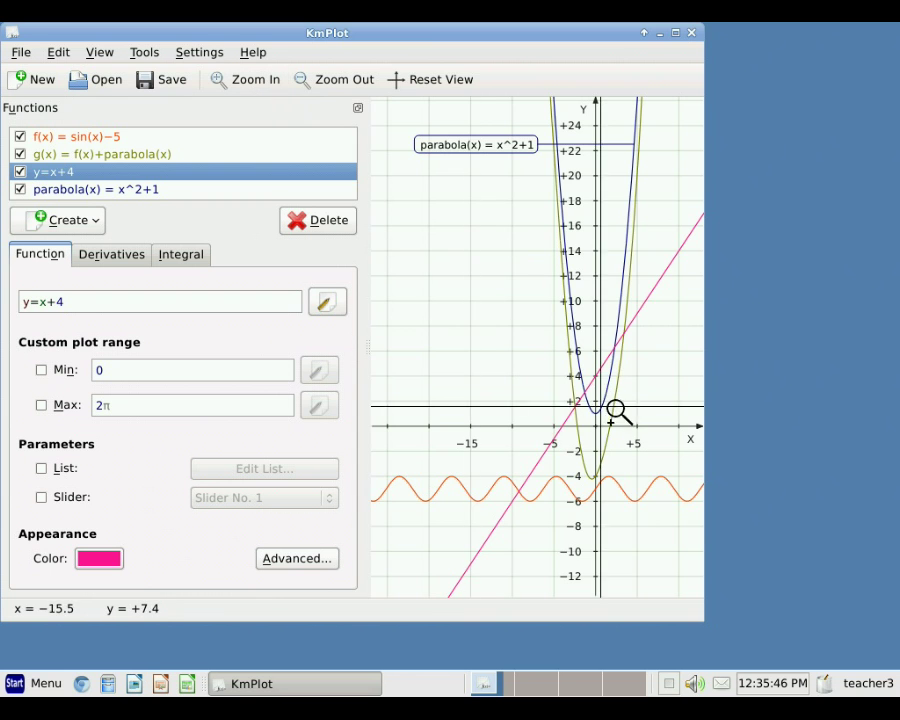
pyautogui.click(657, 410)
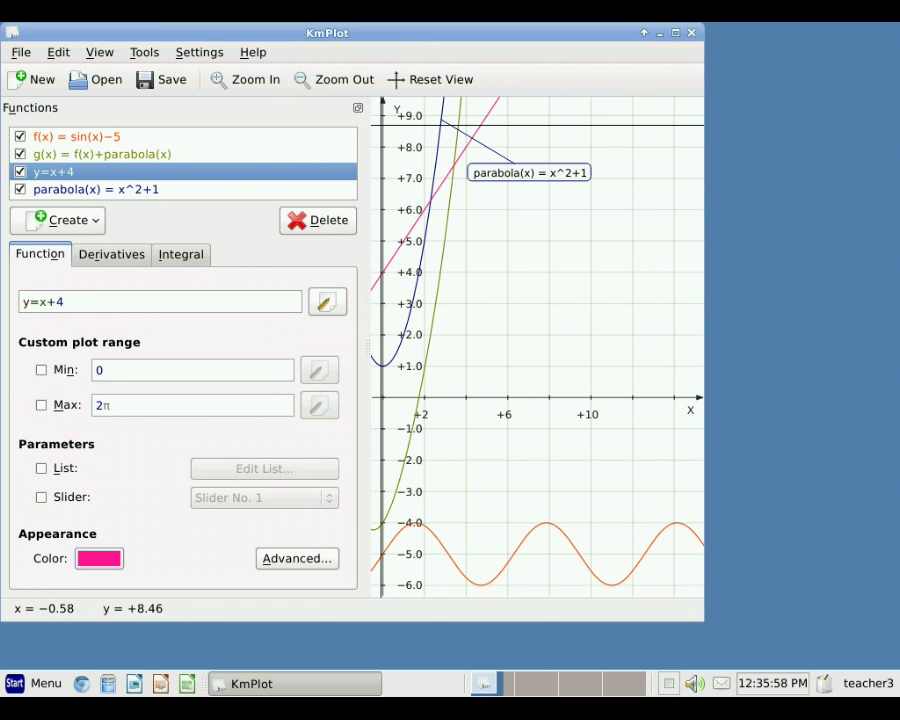
pyautogui.click(460, 86)
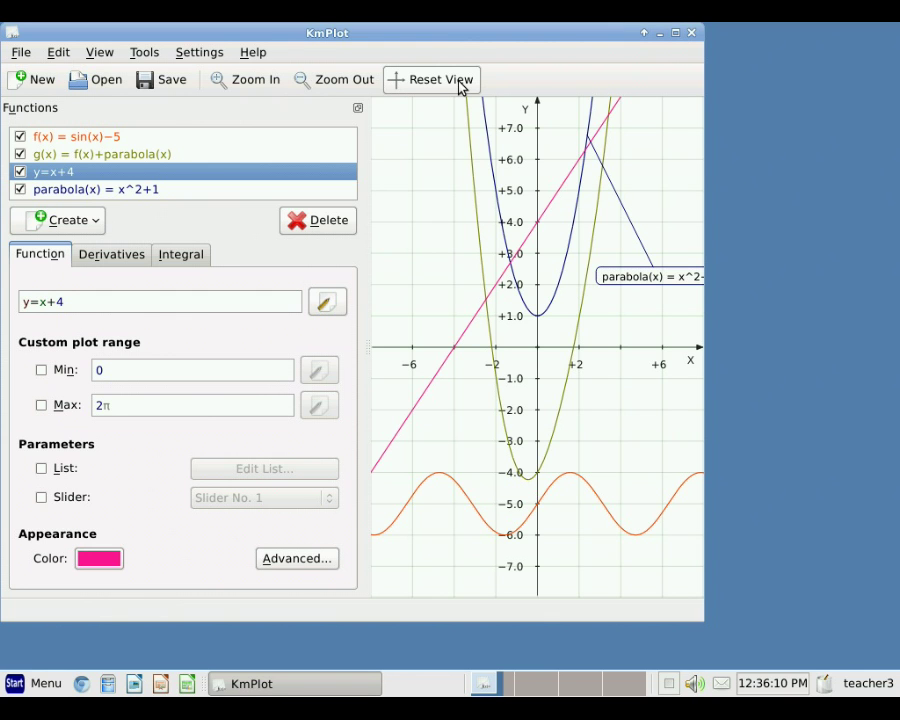
# - Find the maximum points of parabola(x), f(x), g(x) and y=x+4 between −8 and 8
pyautogui.click(144, 55)
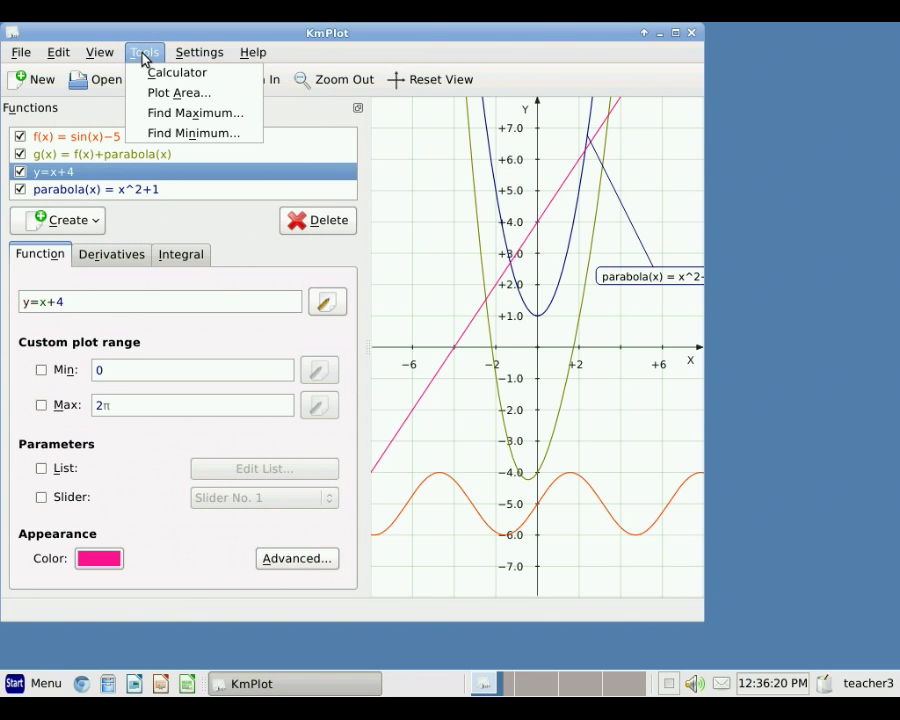
pyautogui.click(167, 116)
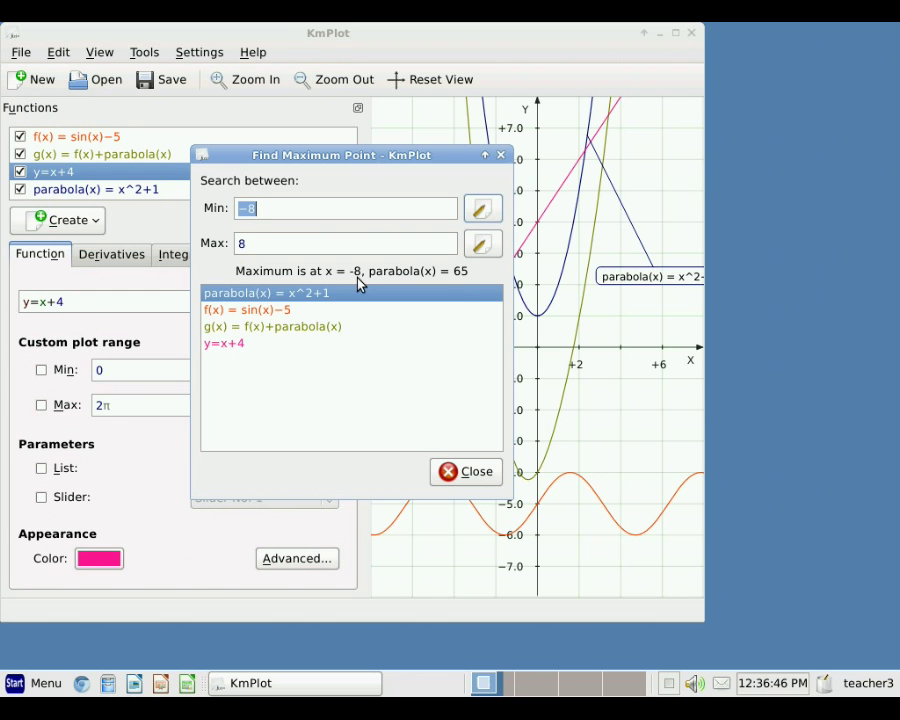
pyautogui.click(239, 315)
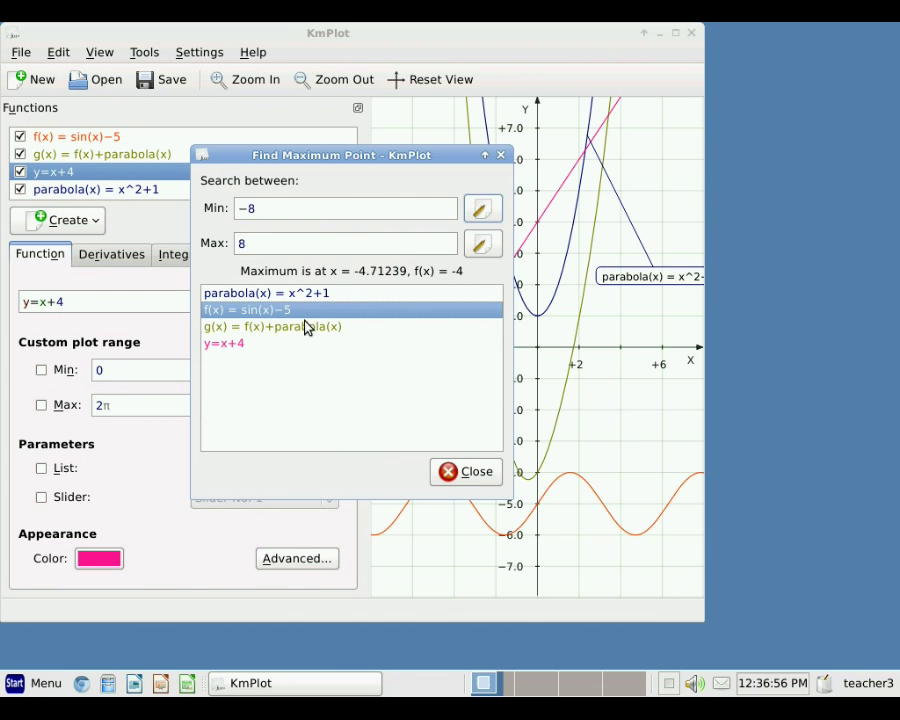
pyautogui.click(295, 336)
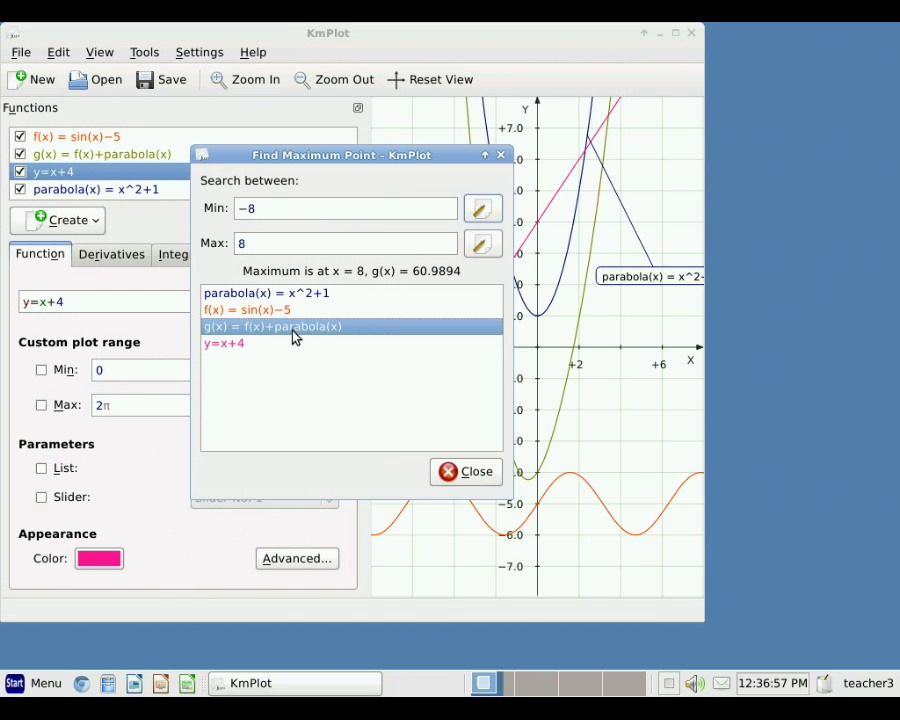
pyautogui.click(227, 346)
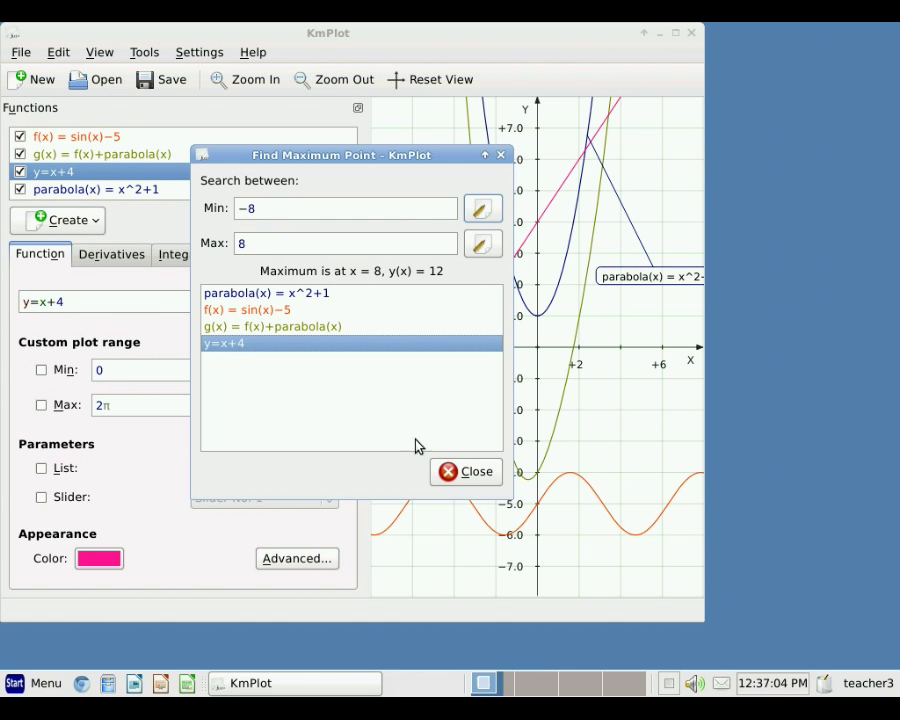
pyautogui.click(470, 472)
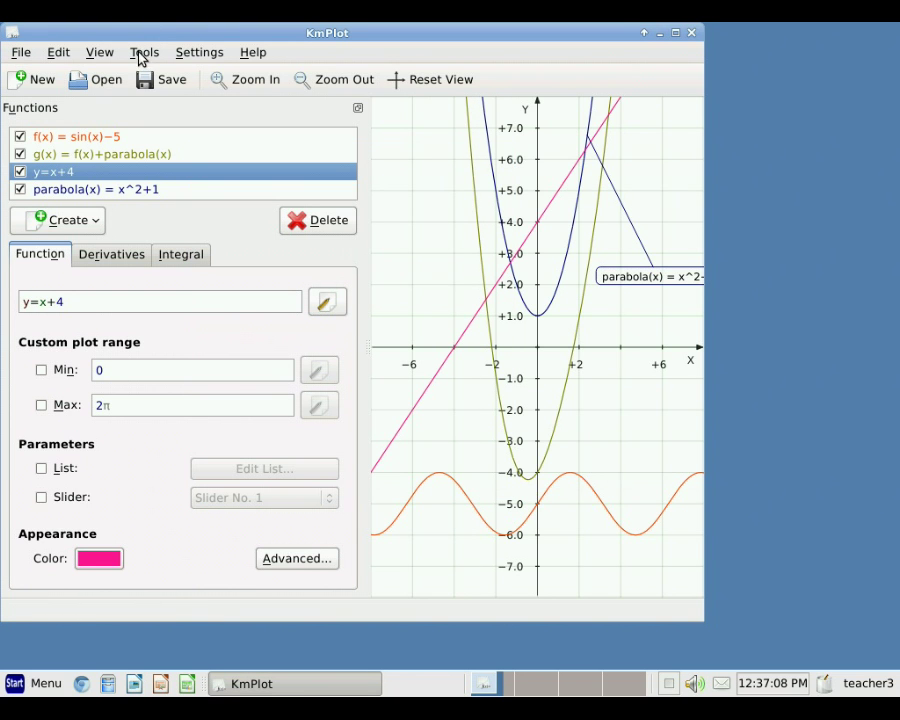
# - Calculate cos(2) with the built-in calculator, inserting cos from its function list, and close the calculator
pyautogui.click(141, 55)
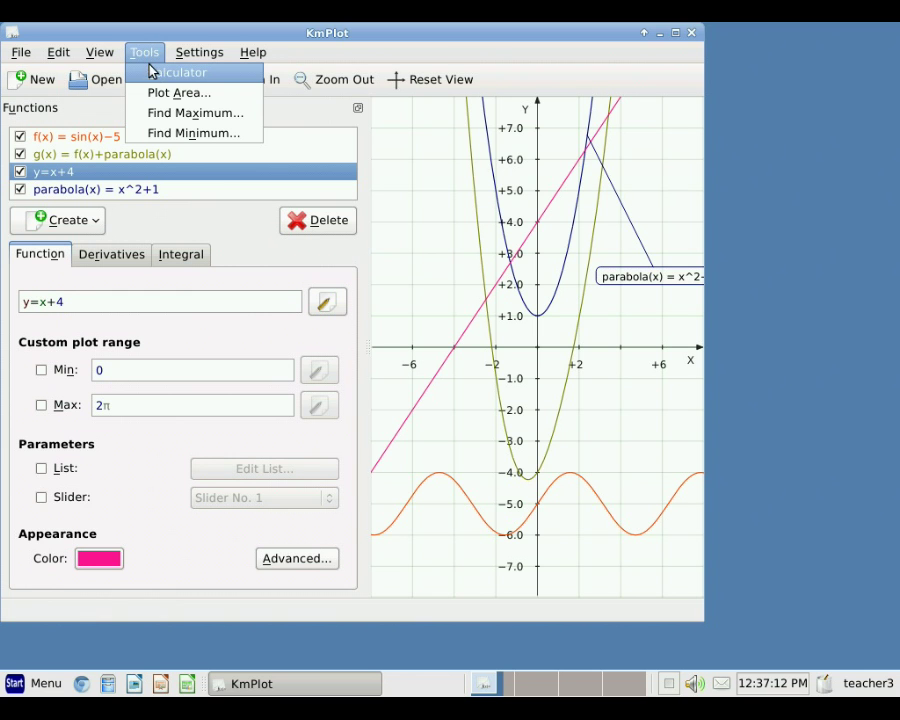
pyautogui.click(157, 77)
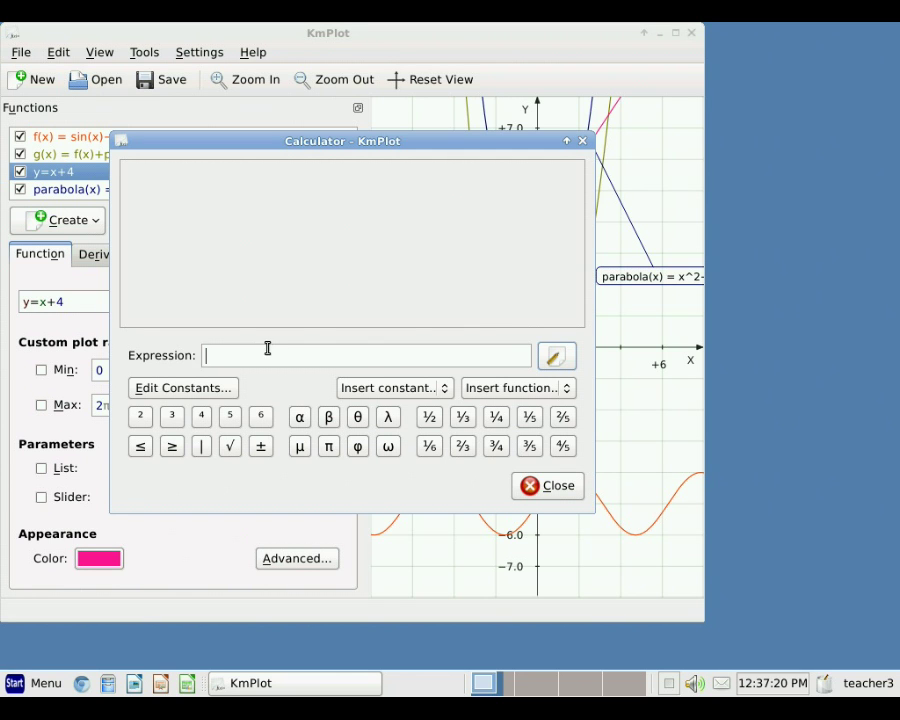
pyautogui.click(491, 390)
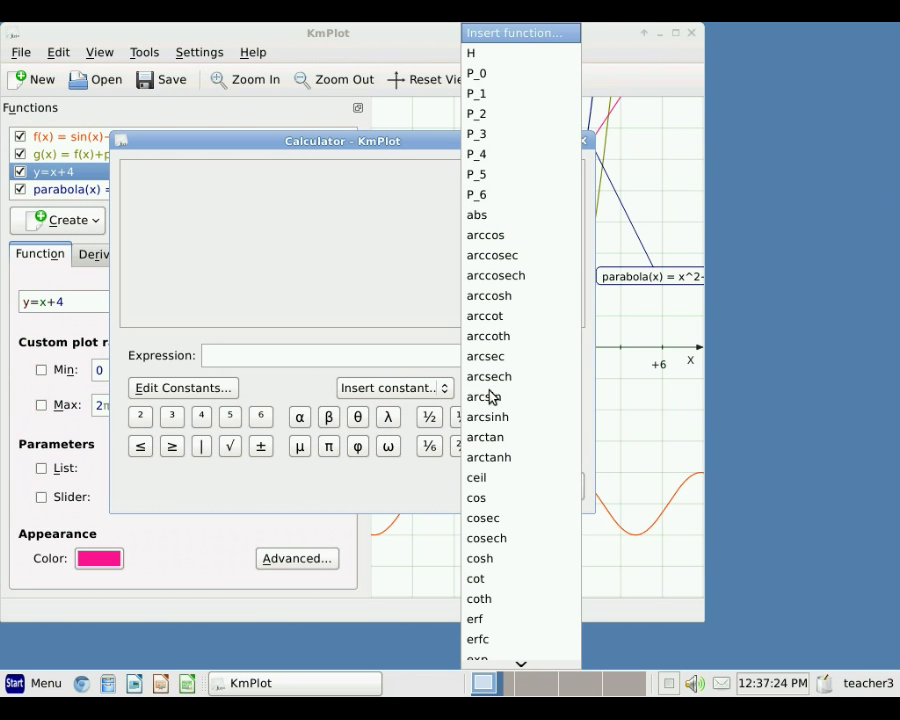
pyautogui.click(478, 507)
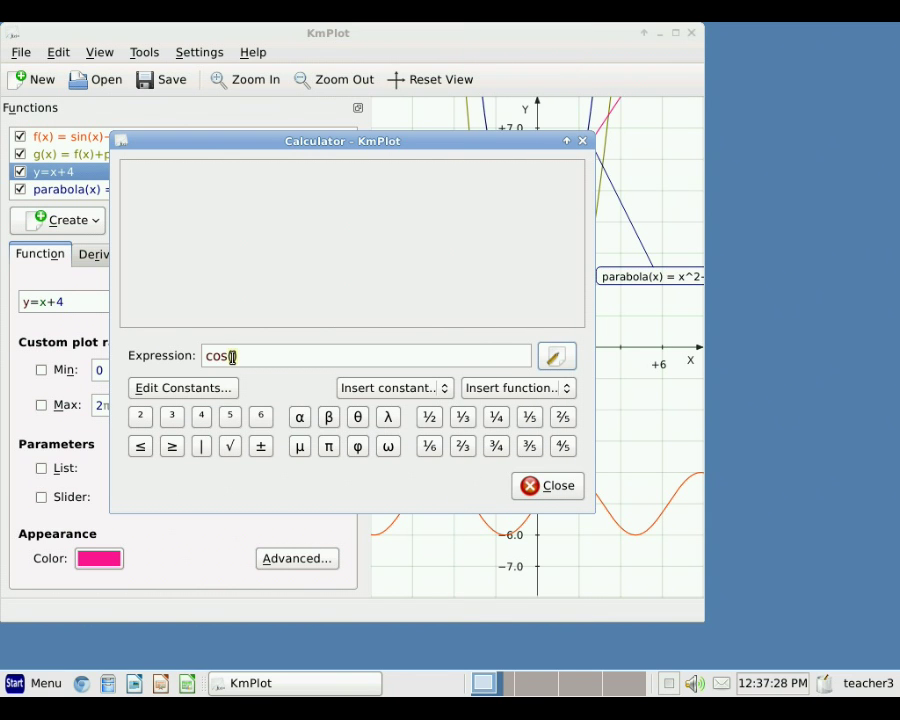
pyautogui.write('2')
pyautogui.press('Return')
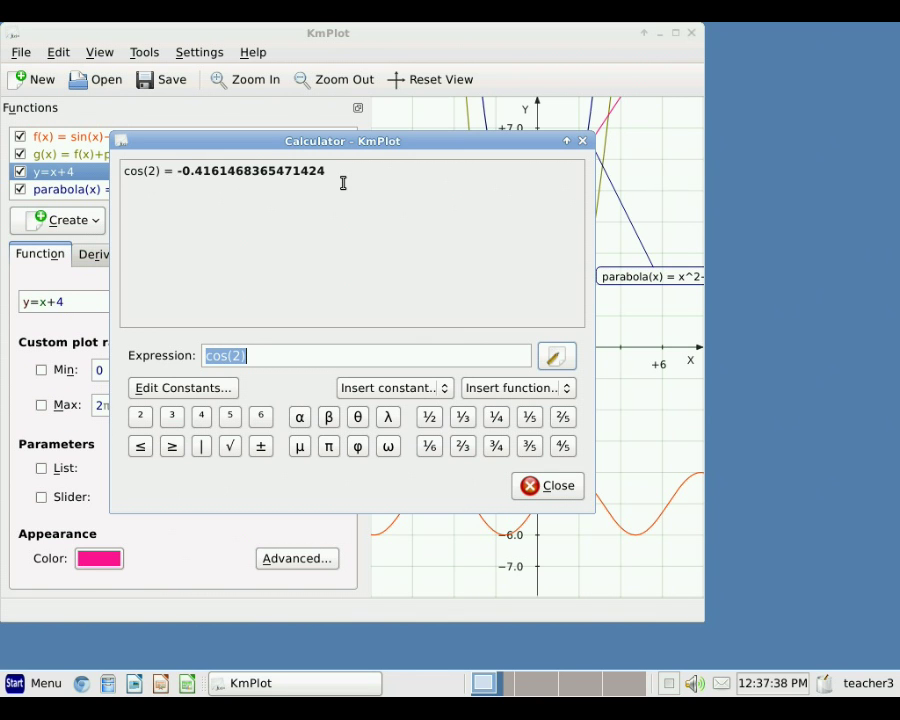
pyautogui.click(556, 489)
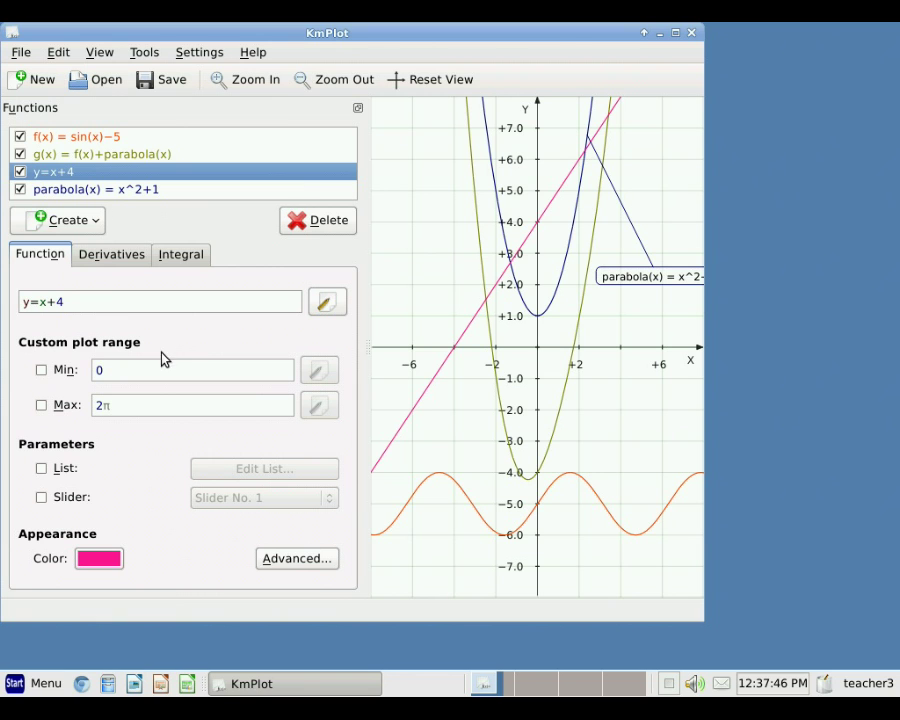
# - Add another Cartesian plot and define it as y = 2sqrt(x) in the equation editor, inserting sqrt from the function list
pyautogui.click(65, 222)
pyautogui.click(66, 250)
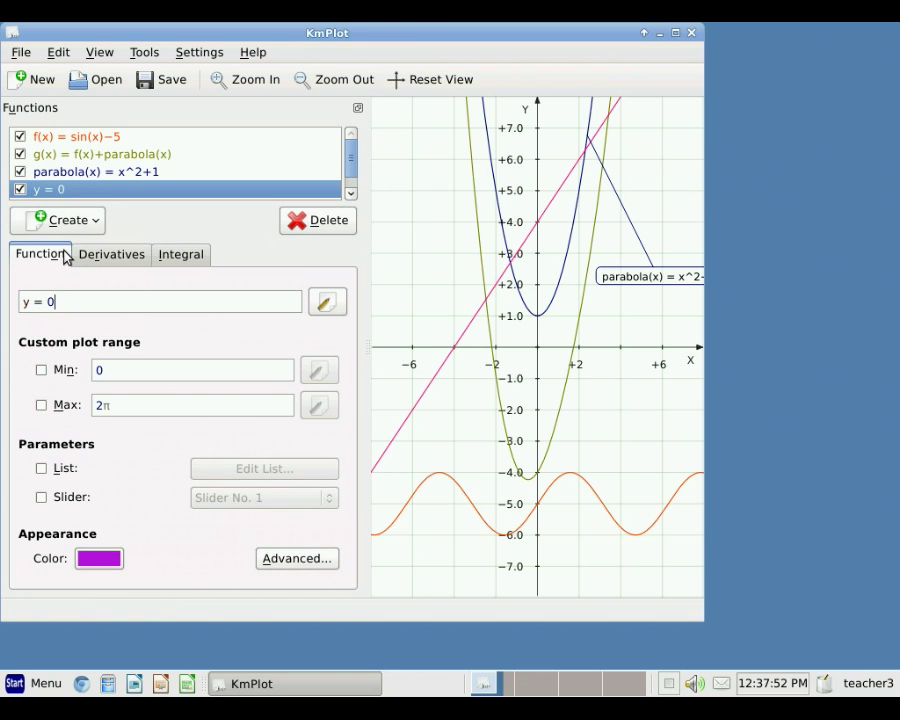
pyautogui.click(325, 303)
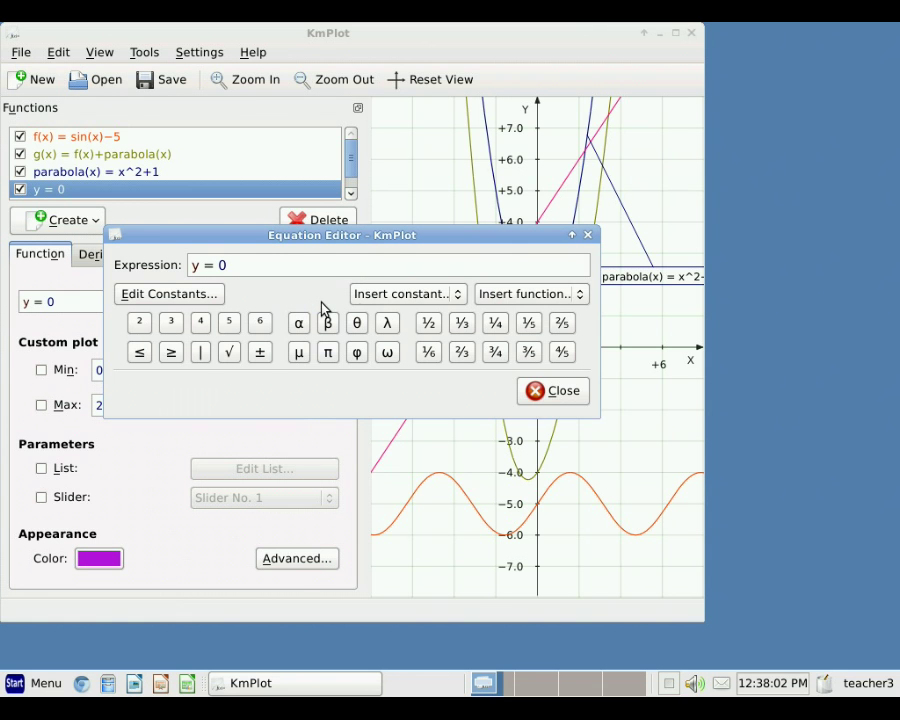
pyautogui.click(506, 300)
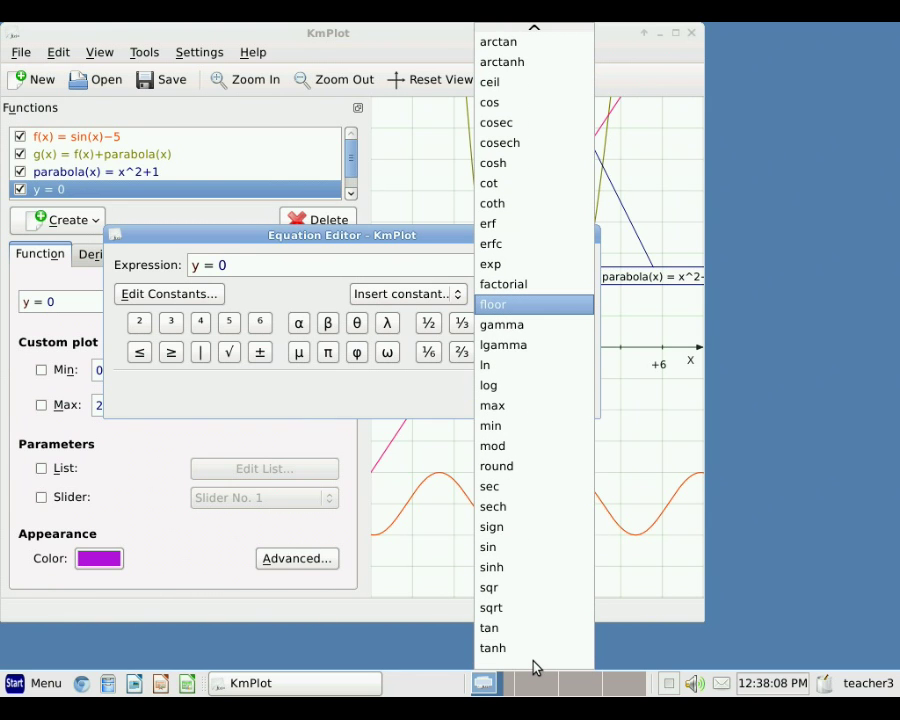
pyautogui.click(499, 609)
pyautogui.write('x')
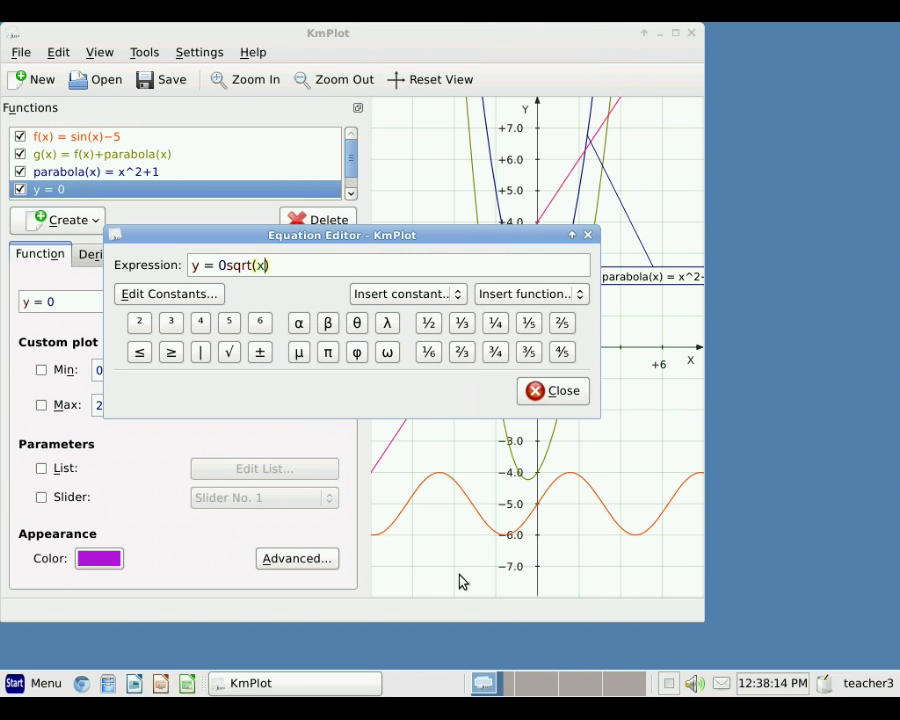
pyautogui.click(229, 266)
pyautogui.press('BackSpace')
pyautogui.write('2')
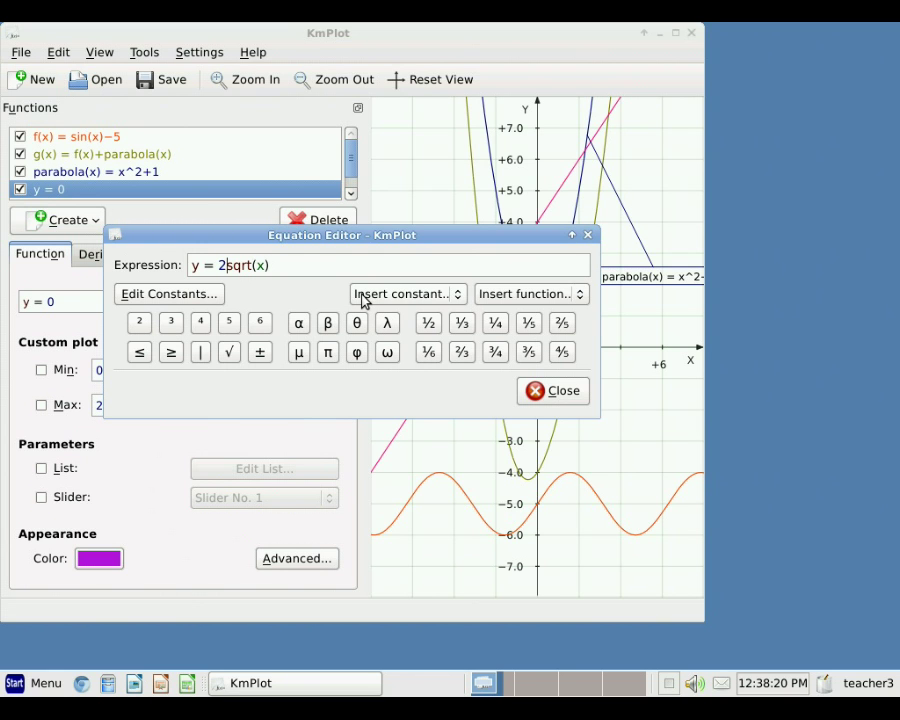
pyautogui.press('Escape')
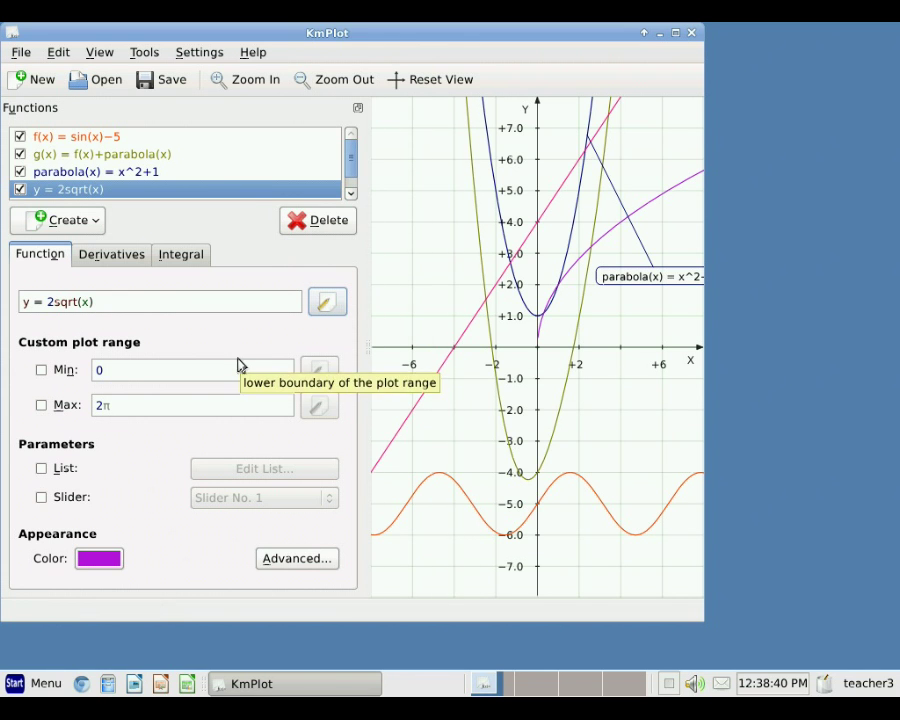
# - Save the plots as a KmPlot file named ExampleFile in the Documents folder
pyautogui.click(25, 54)
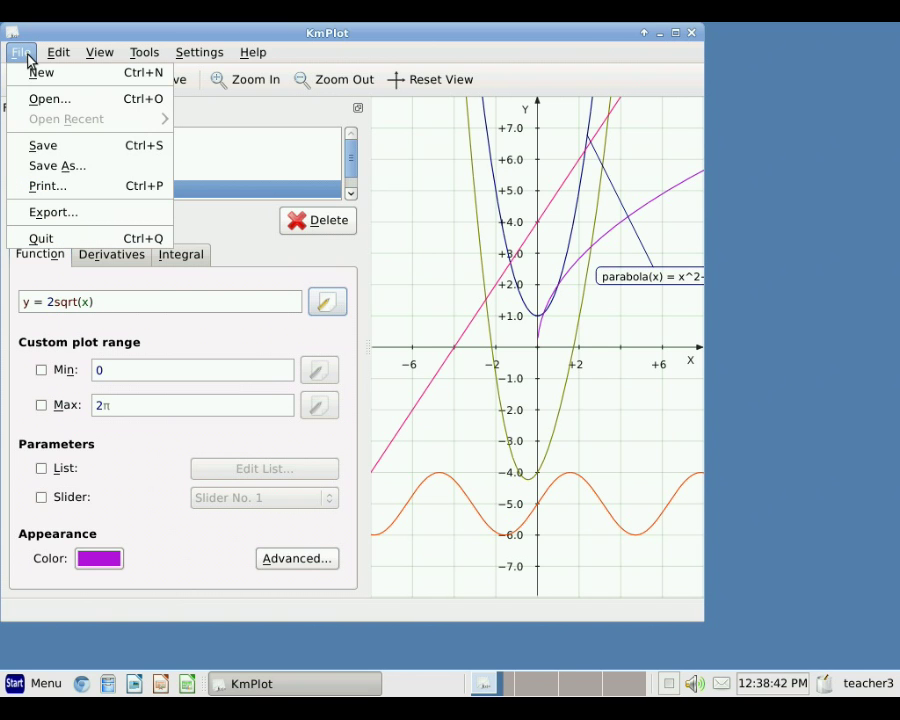
pyautogui.click(45, 168)
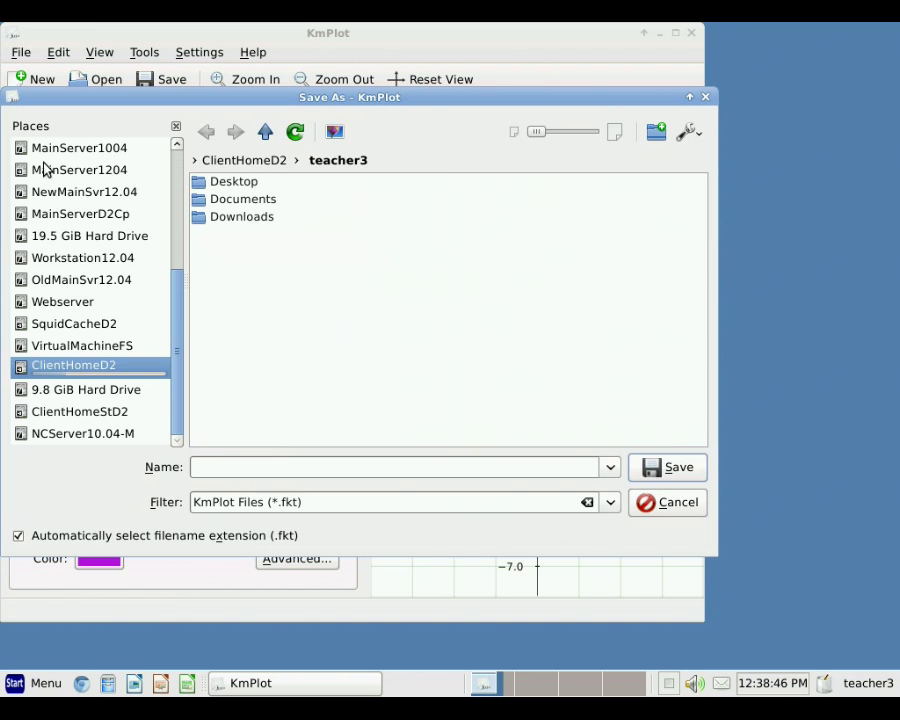
pyautogui.doubleClick(248, 203)
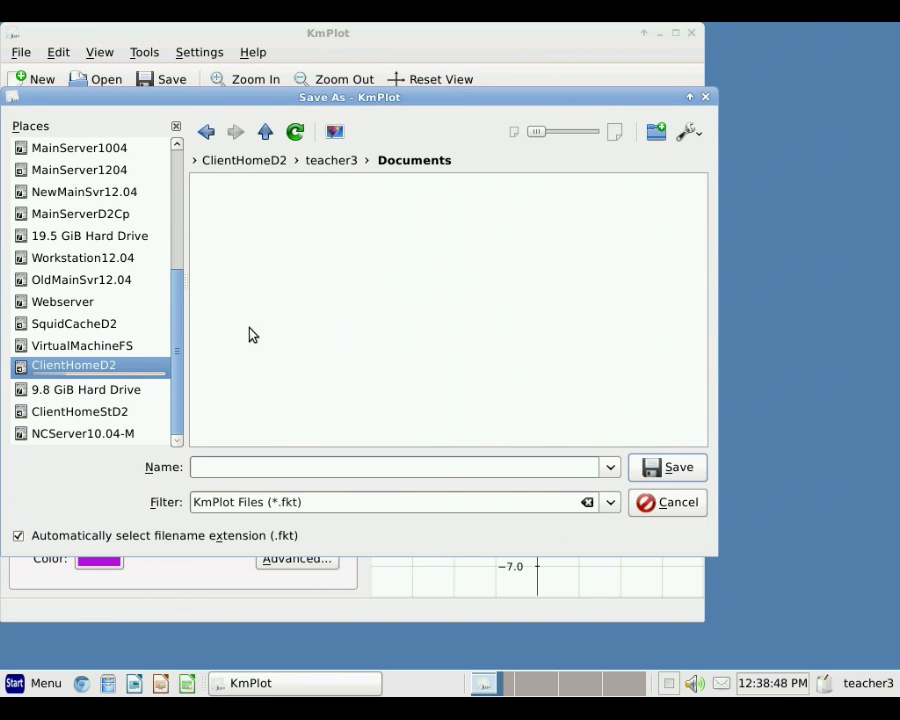
pyautogui.click(253, 466)
pyautogui.write('ExampleFile')
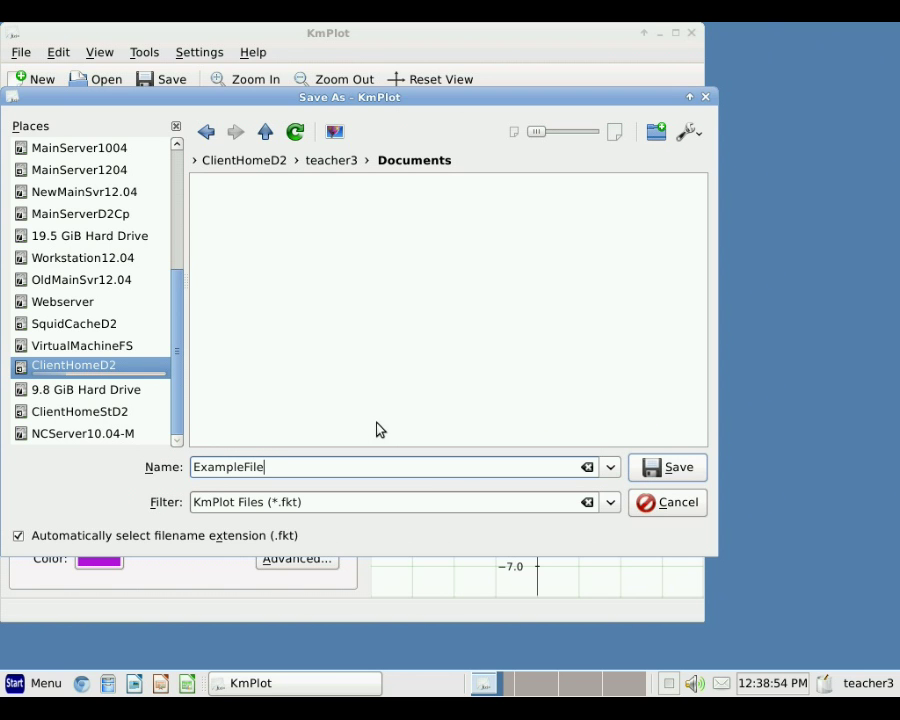
pyautogui.click(681, 473)
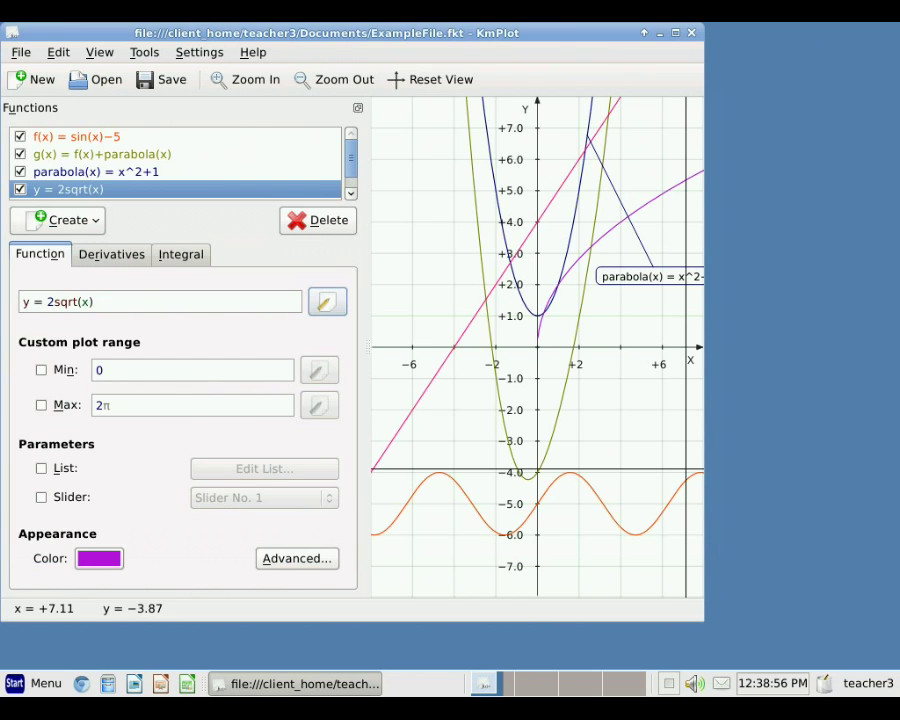
# - Close KmPlot, reopen ExampleFile.fkt from the desktop's Documents folder, and maximize its window
pyautogui.click(692, 33)
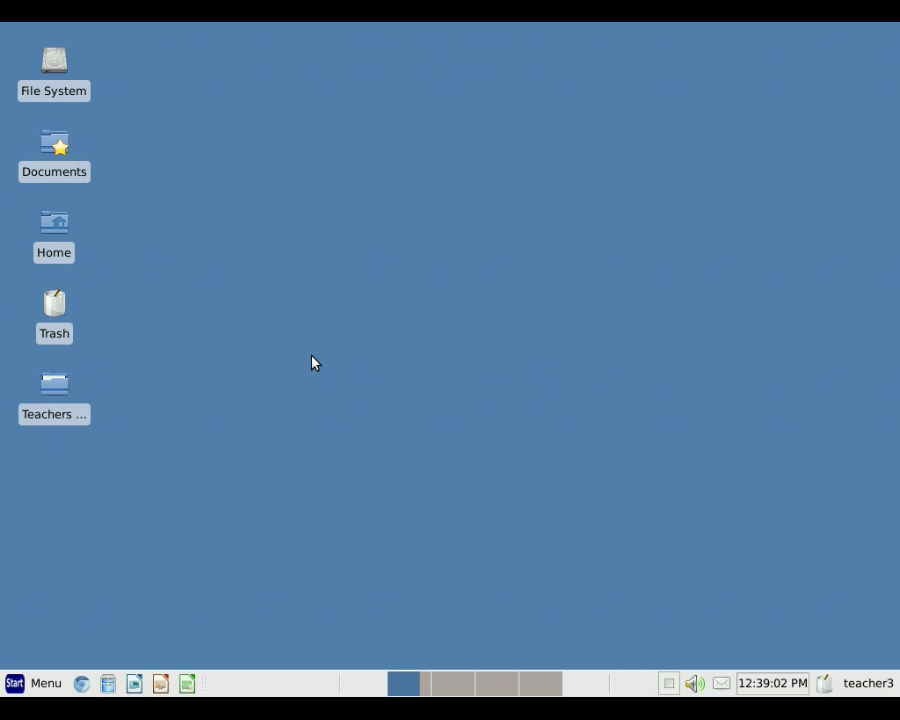
pyautogui.doubleClick(56, 152)
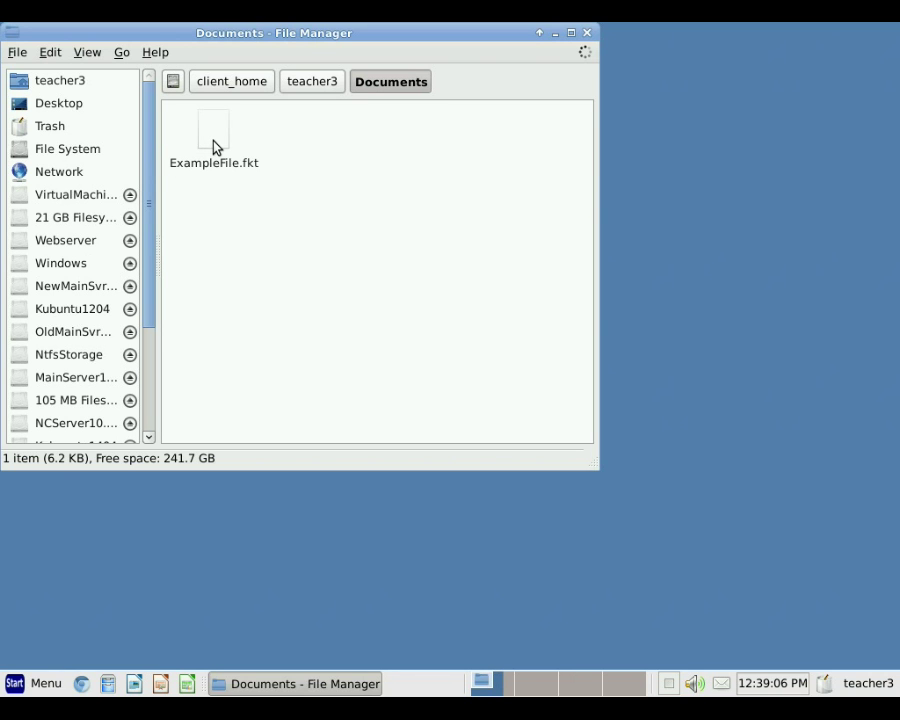
pyautogui.doubleClick(213, 147)
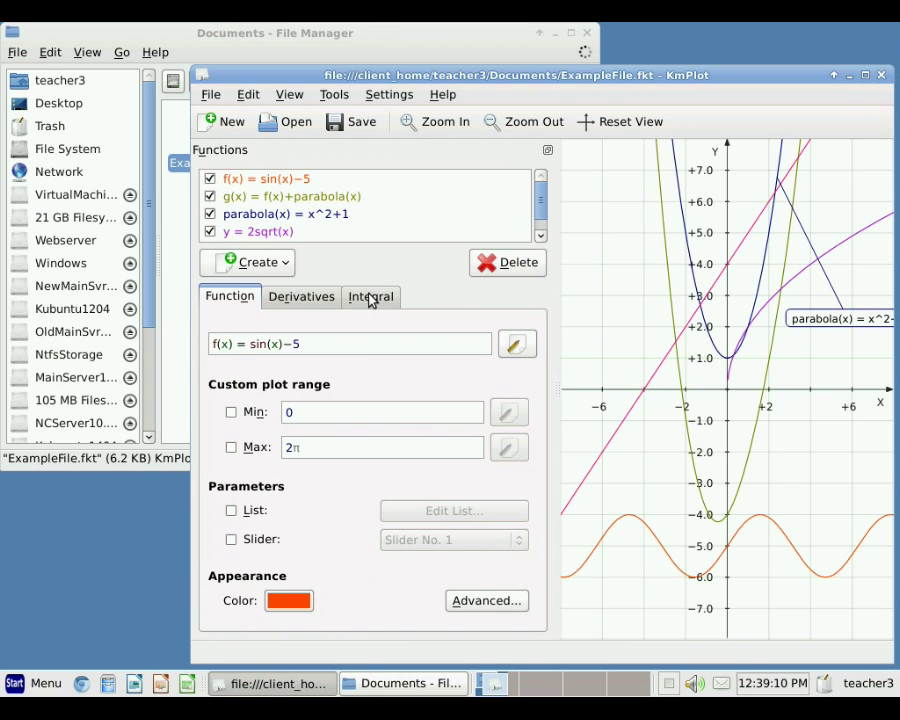
pyautogui.click(865, 76)
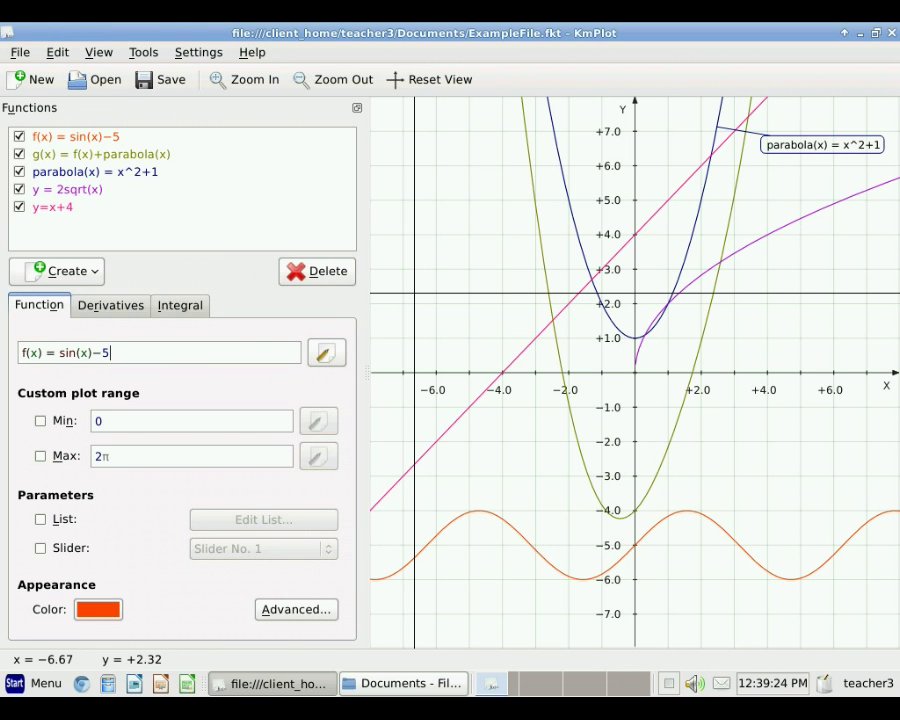
# - Export the graph as an image named ExampleImage in the Documents folder, keeping the automatic .ppm extension
pyautogui.click(21, 55)
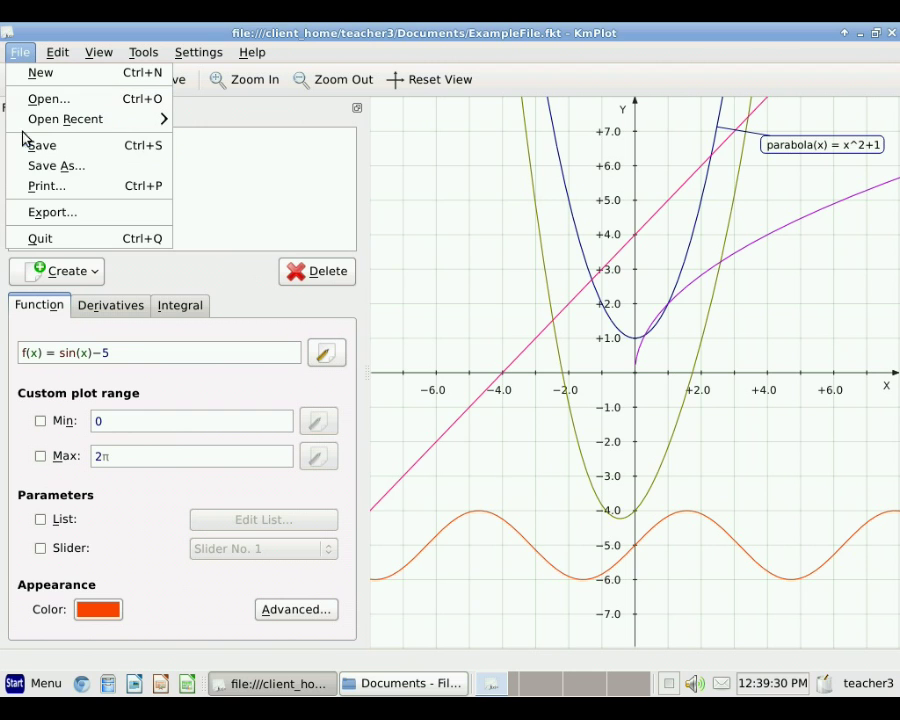
pyautogui.click(60, 217)
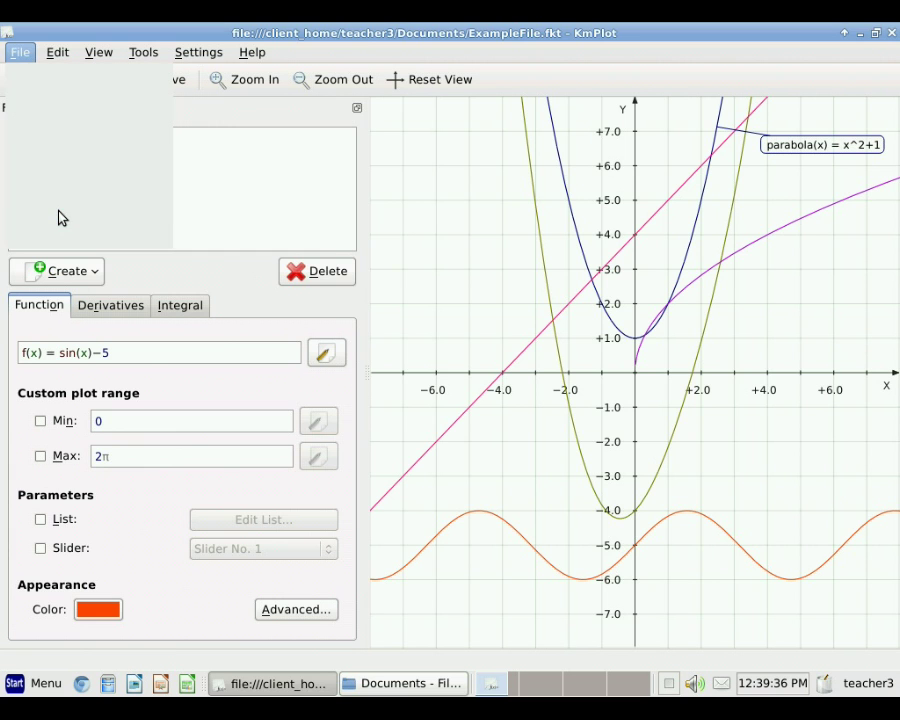
pyautogui.click(59, 218)
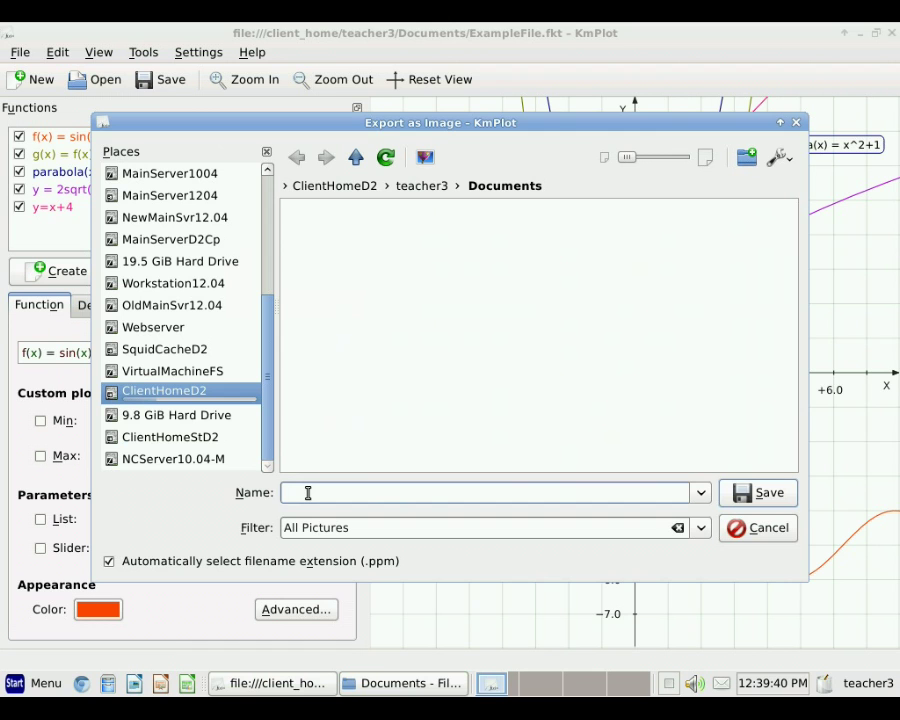
pyautogui.write('Ex')
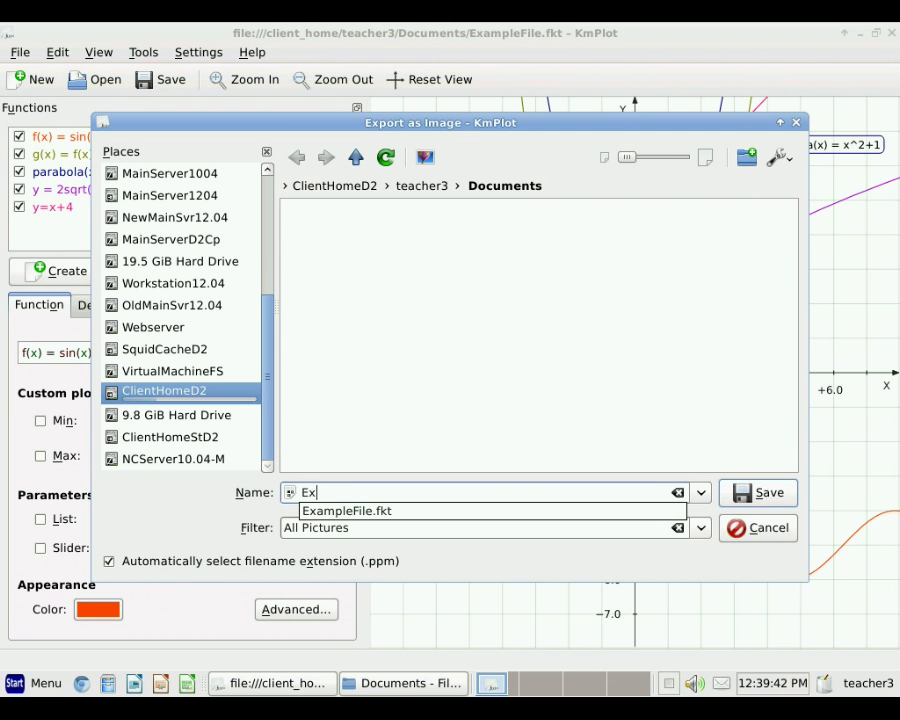
pyautogui.write('ampleIm')
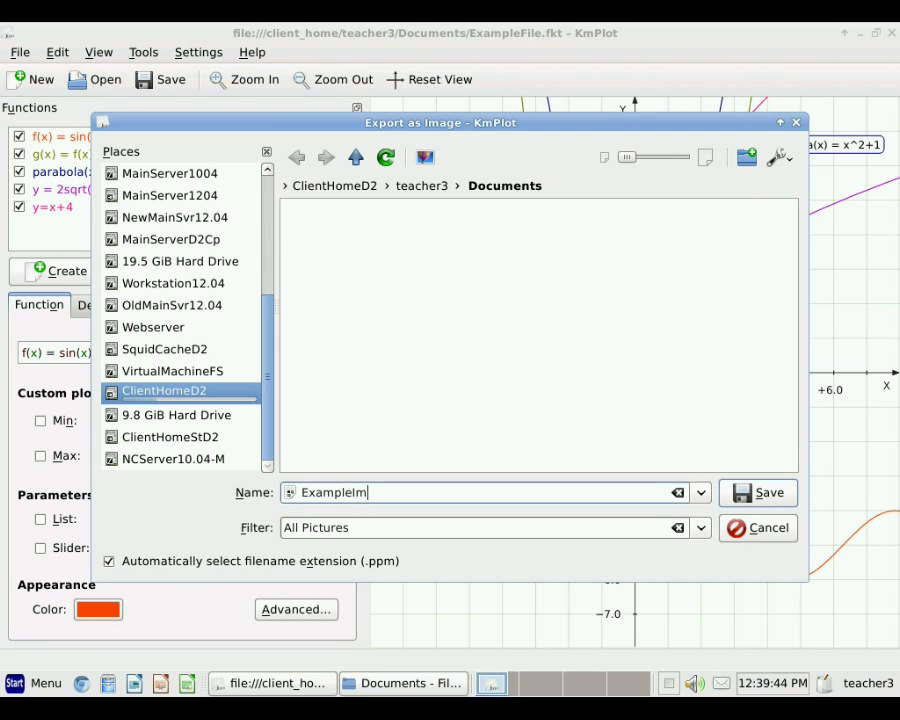
pyautogui.write('age')
pyautogui.click(760, 491)
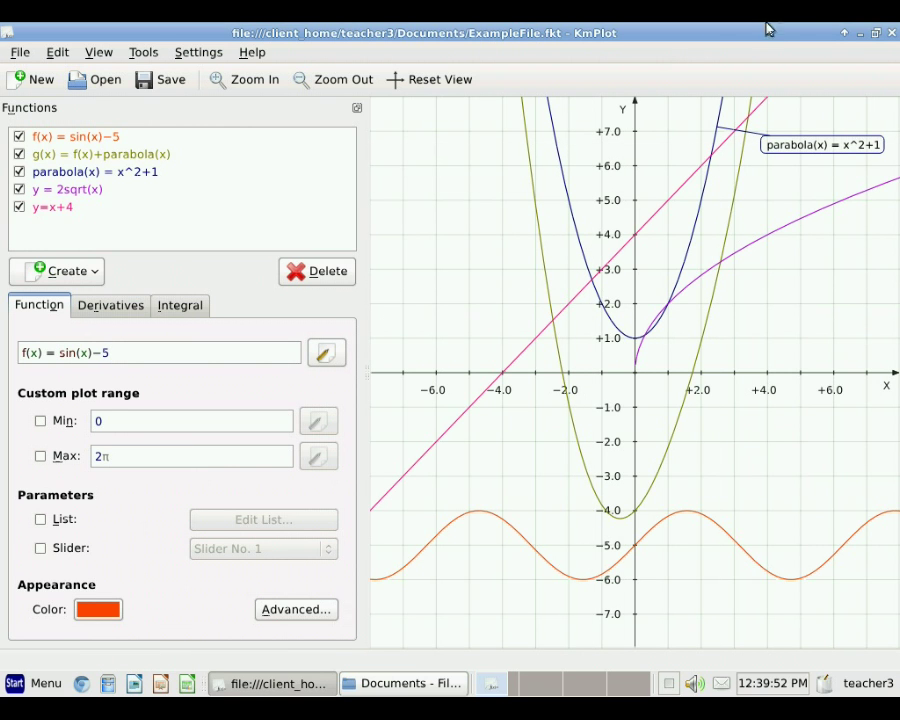
# - Close KmPlot, open the exported ExampleImage.ppm from the Documents folder in showFoto, and maximize the viewer
pyautogui.click(893, 33)
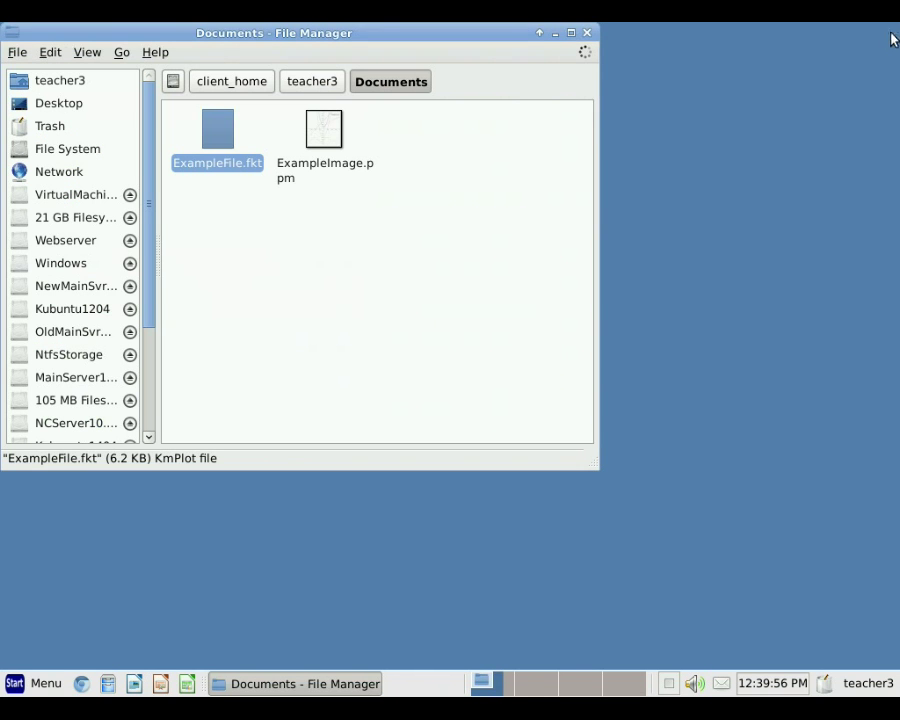
pyautogui.click(324, 139)
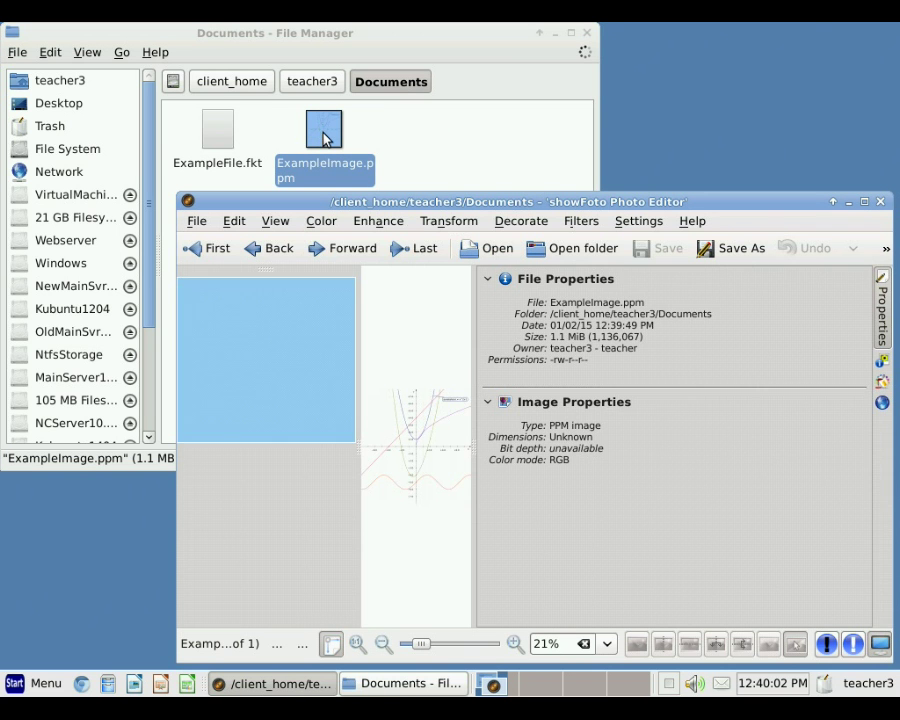
pyautogui.click(864, 201)
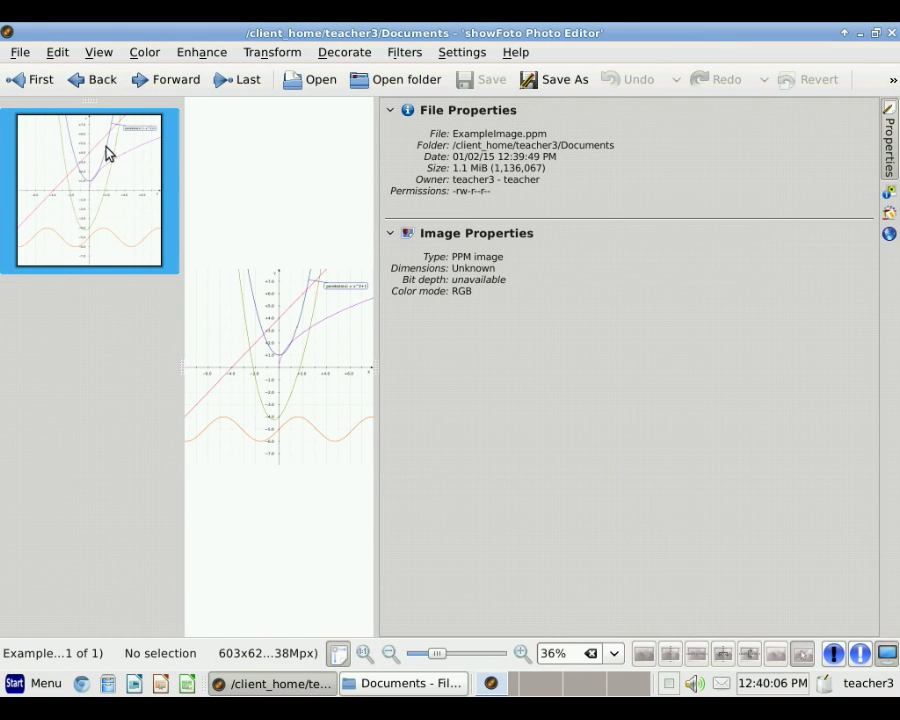